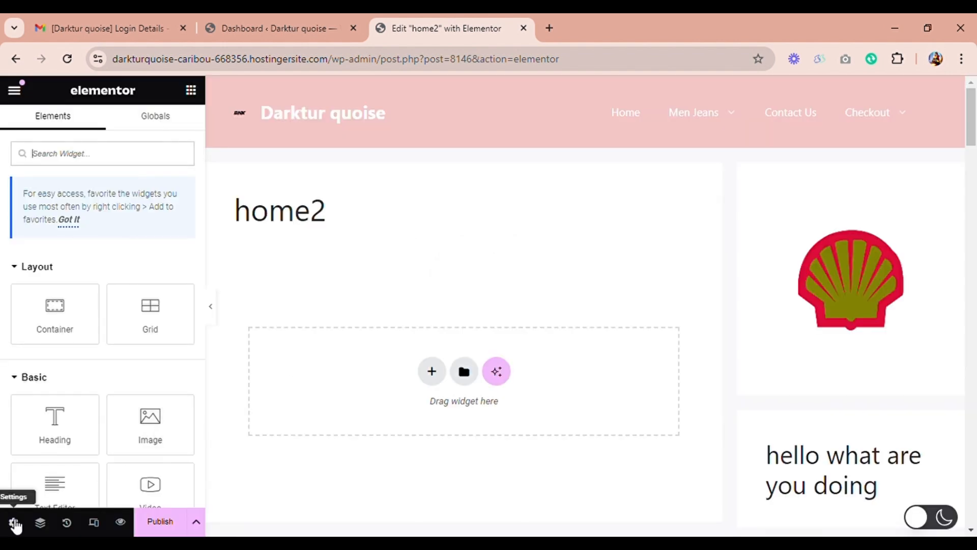
# Step: Change the home2 page layout to a full-width one that keeps the site header and footer but drops the title and sidebar
pyautogui.click(14, 523)
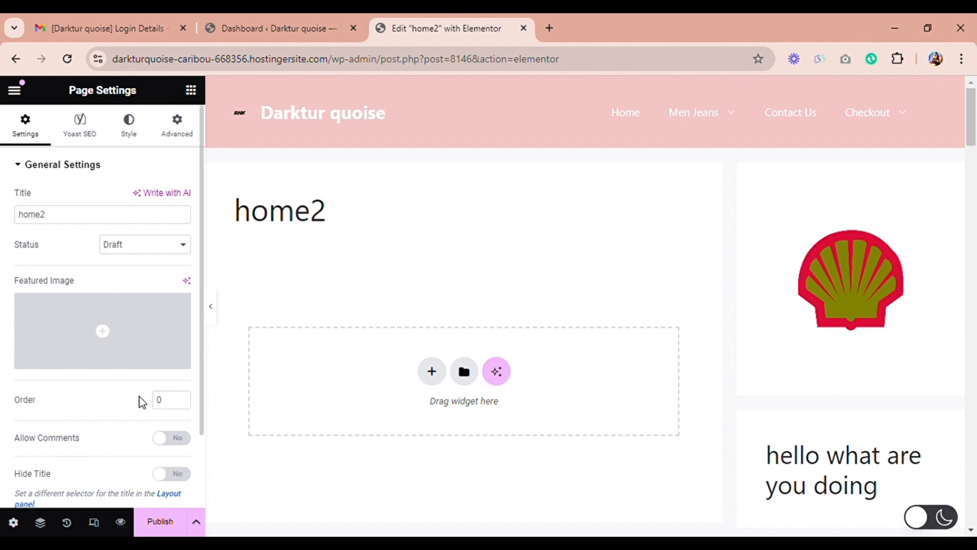
pyautogui.scroll(-3, 142, 402)
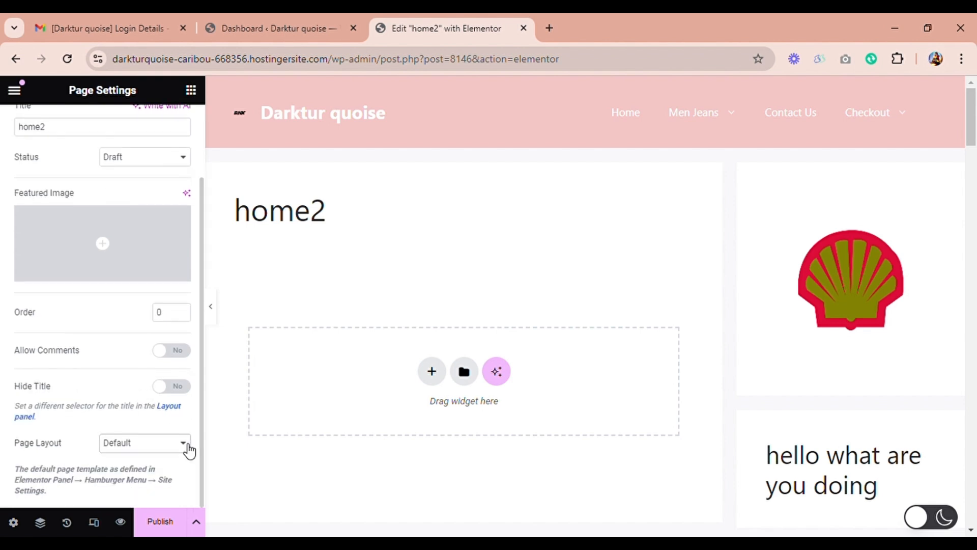
pyautogui.click(173, 499)
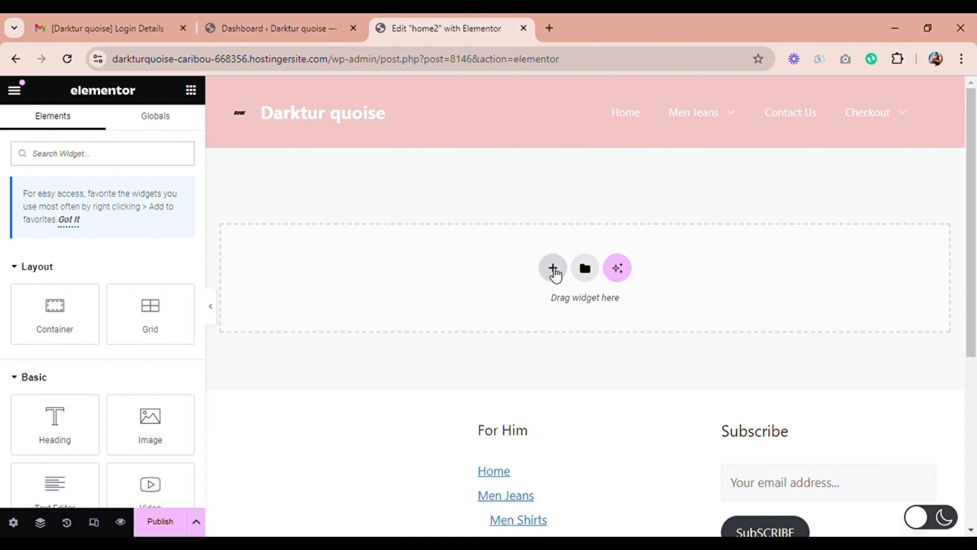
# Step: Add a flexbox container with the single-column, downward-direction structure to the empty page
pyautogui.click(554, 270)
pyautogui.click(538, 318)
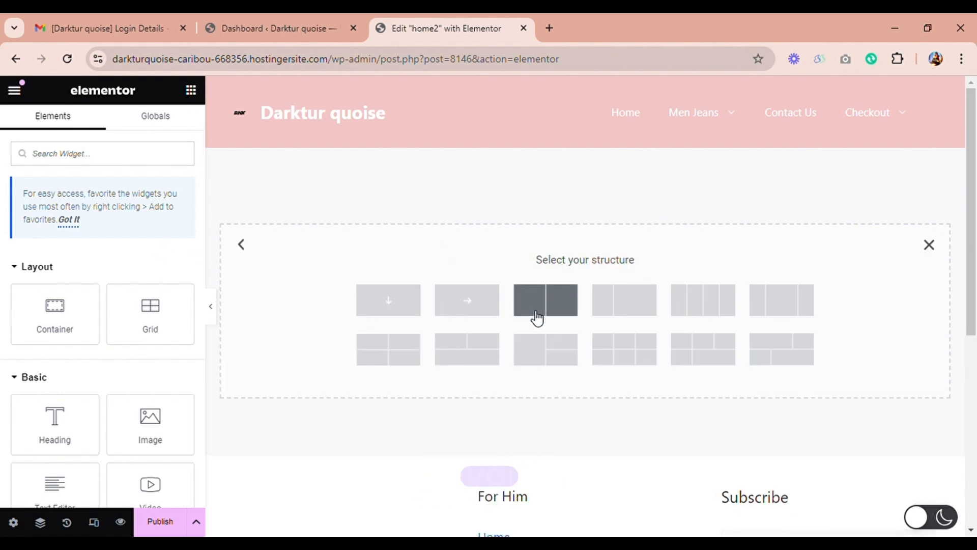
pyautogui.click(388, 300)
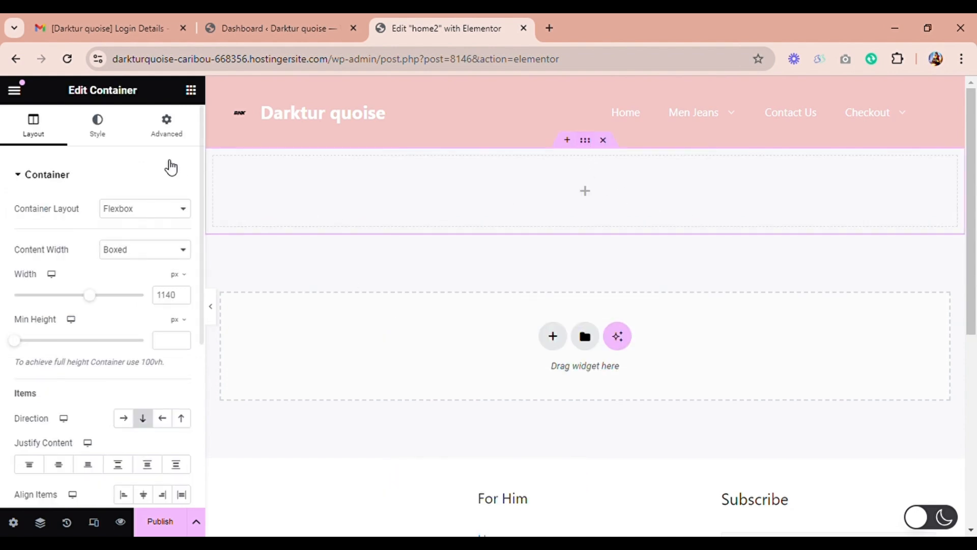
# Step: Give the container a classic background in dark grey
pyautogui.click(106, 142)
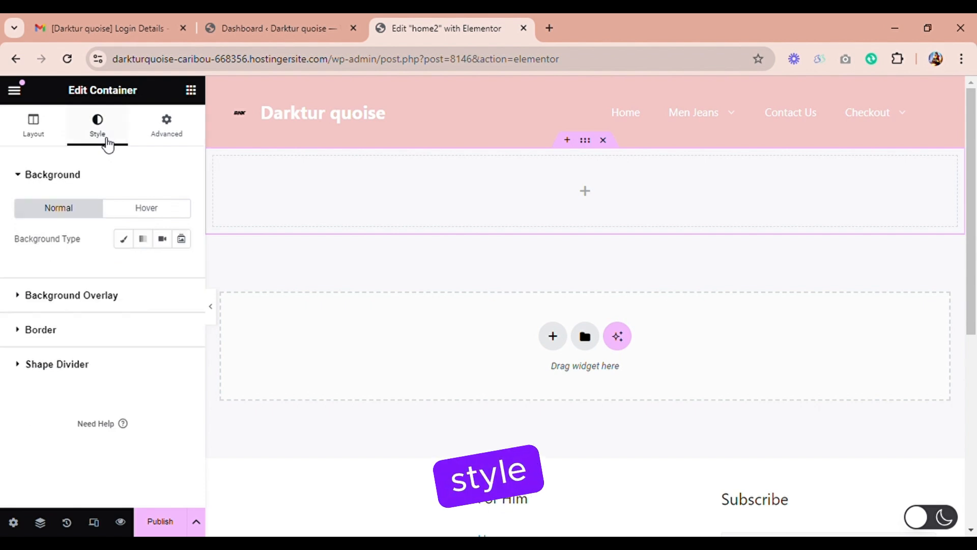
pyautogui.click(34, 136)
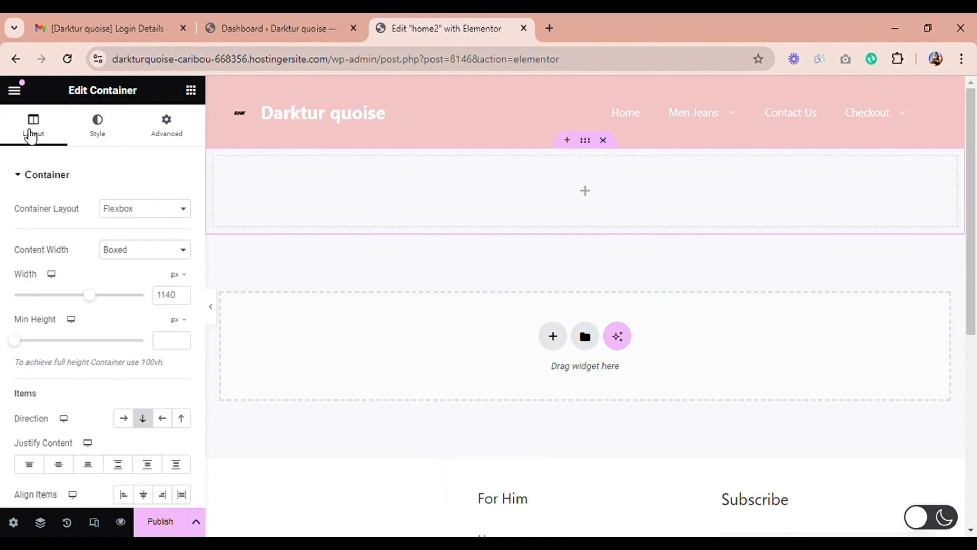
pyautogui.click(94, 148)
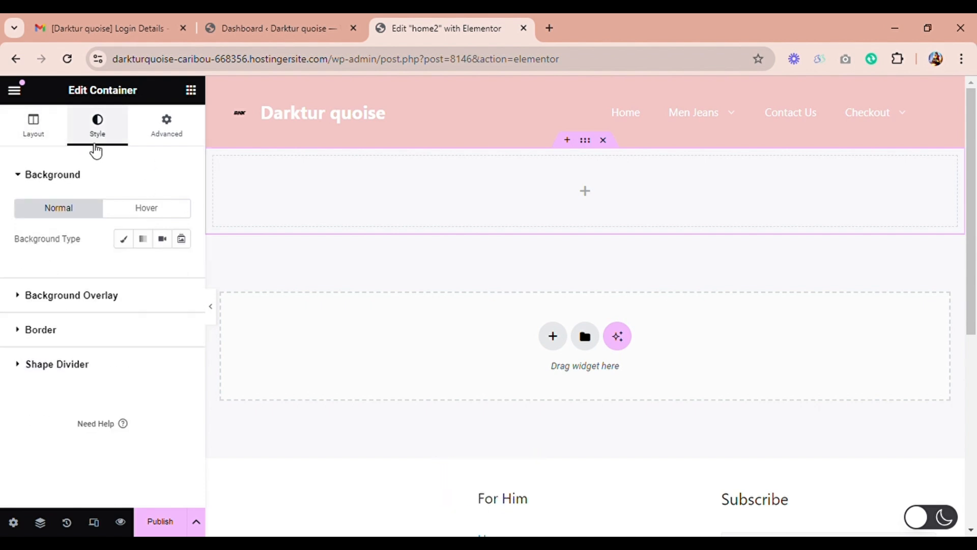
pyautogui.click(128, 244)
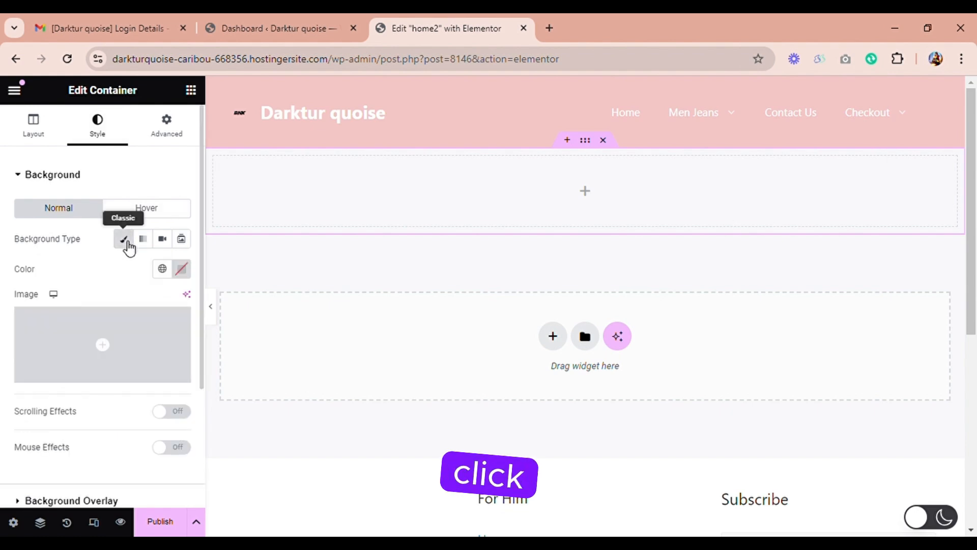
pyautogui.click(189, 277)
pyautogui.moveTo(203, 366)
pyautogui.mouseDown()
pyautogui.moveTo(258, 338)
pyautogui.moveTo(200, 369)
pyautogui.moveTo(158, 340)
pyautogui.moveTo(192, 379)
pyautogui.moveTo(111, 386)
pyautogui.moveTo(113, 407)
pyautogui.mouseUp()
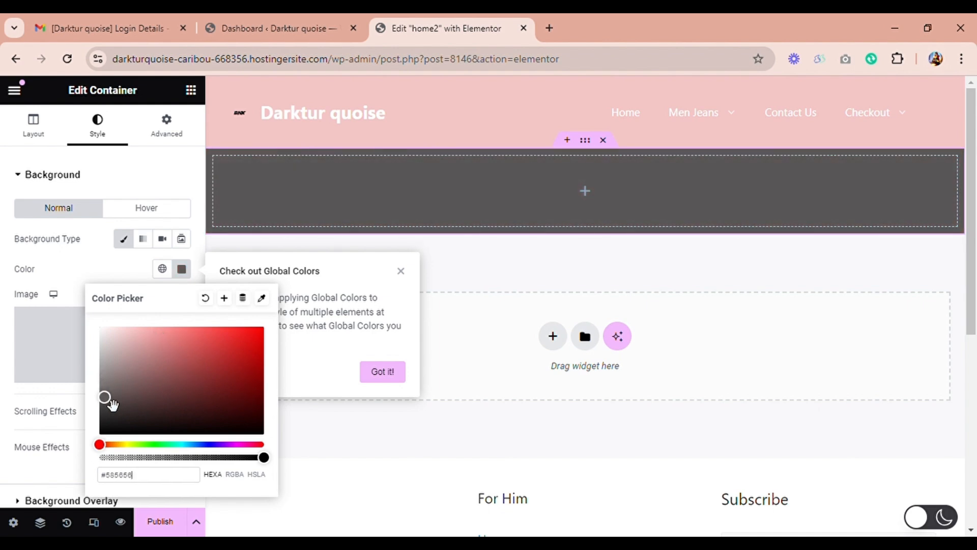
pyautogui.click(109, 277)
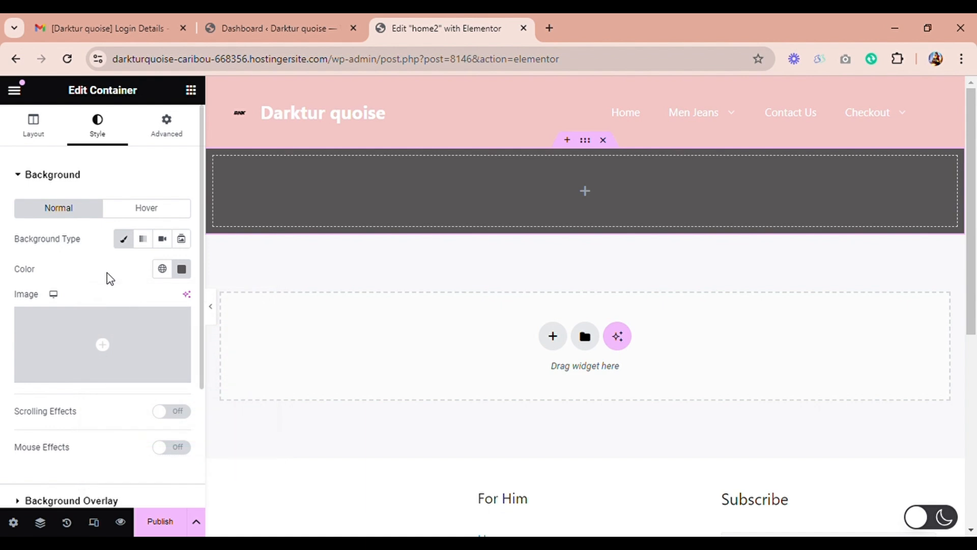
# Step: Set the container's content width to Full Width and its minimum height to about 501 px
pyautogui.click(41, 140)
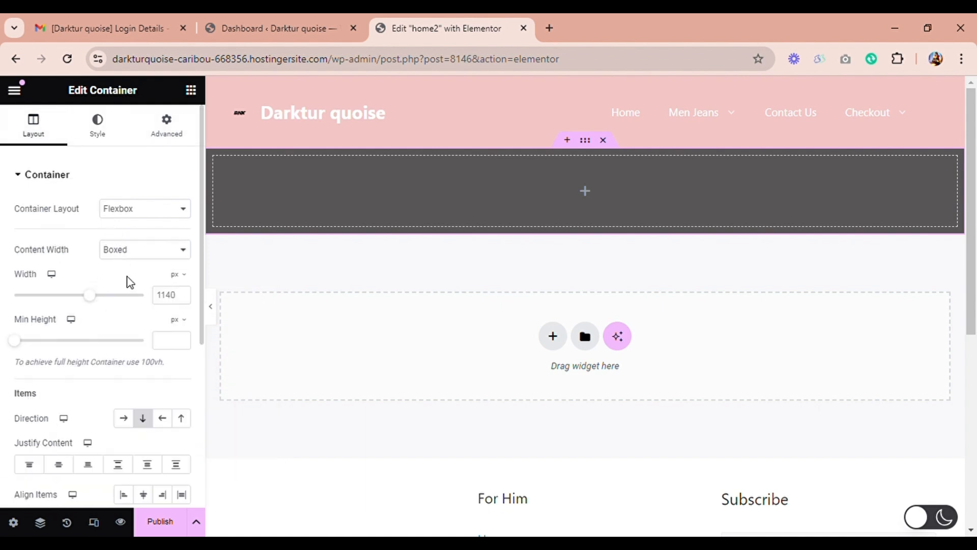
pyautogui.click(161, 283)
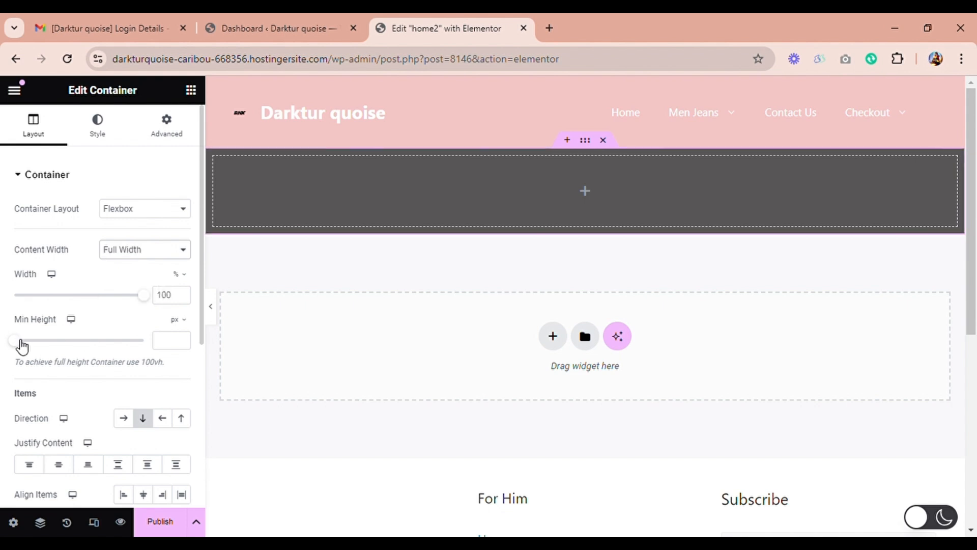
pyautogui.moveTo(22, 346); pyautogui.dragTo(67, 348)
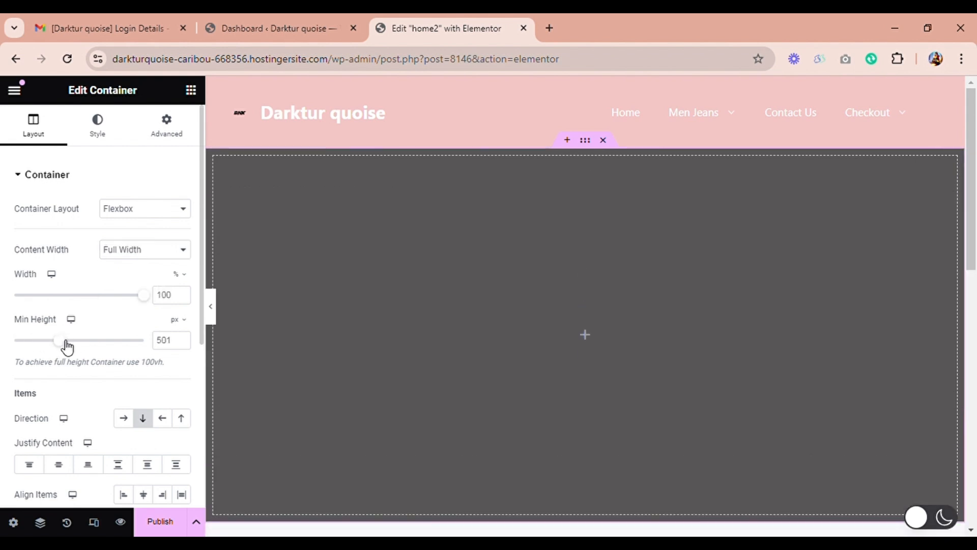
# Step: Add a Heading widget inside the dark grey container and open its text color setting
pyautogui.click(590, 338)
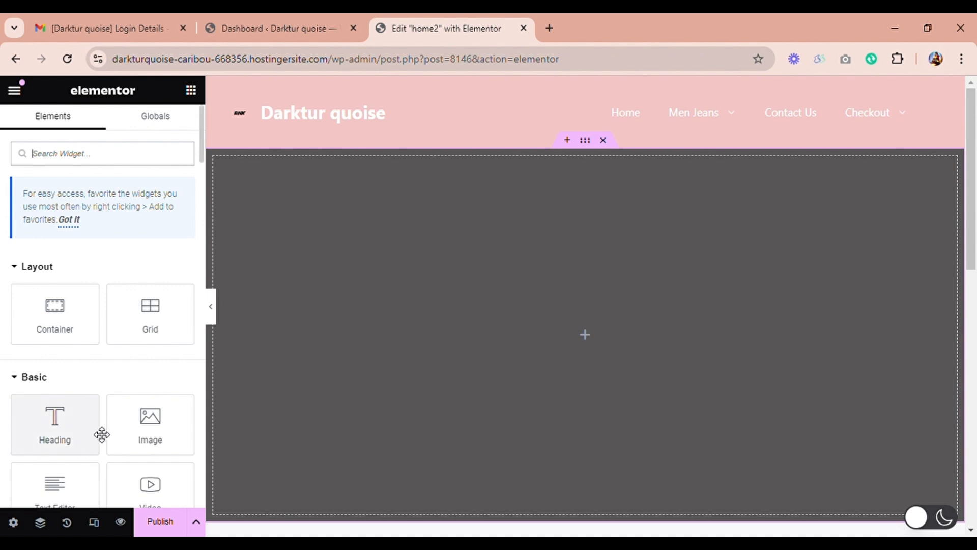
pyautogui.moveTo(78, 441); pyautogui.dragTo(606, 362)
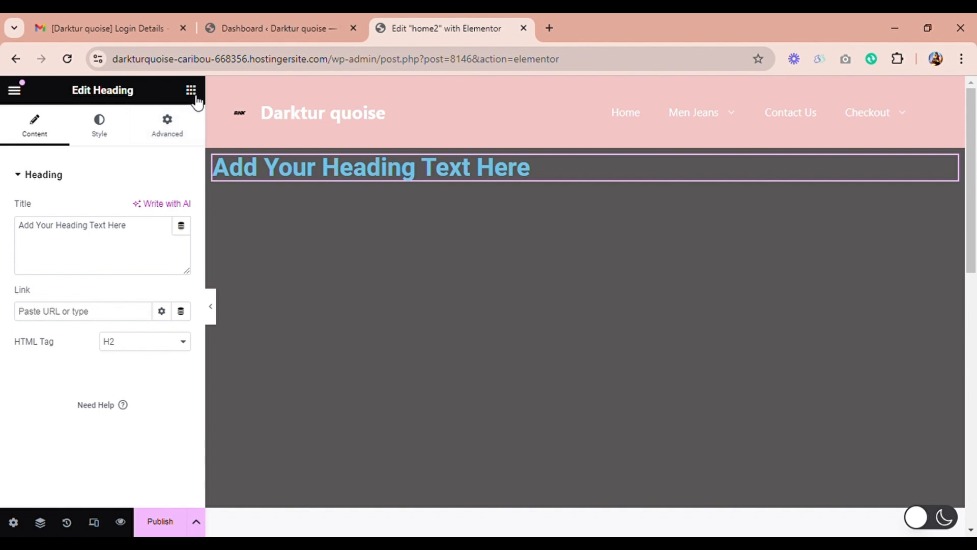
pyautogui.click(116, 132)
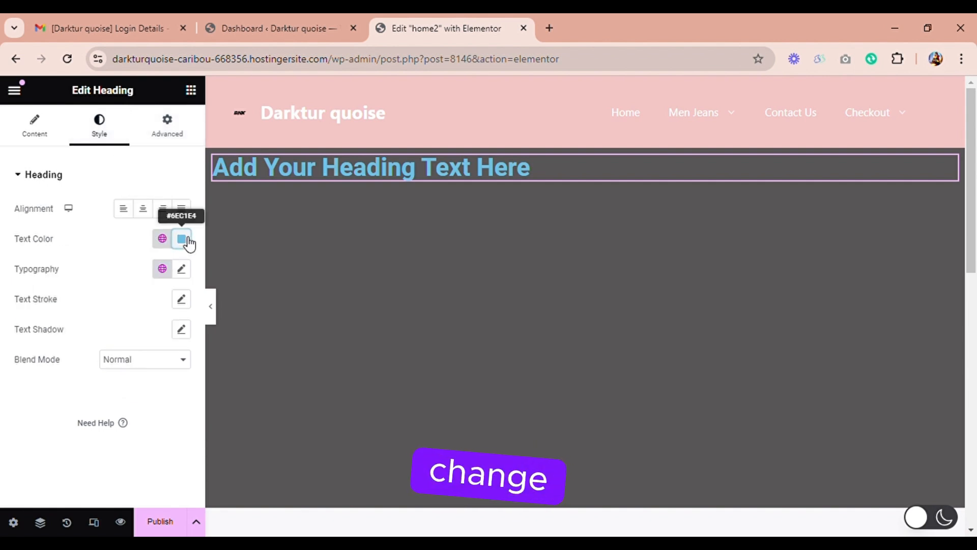
pyautogui.click(184, 241)
# Step: Replace the heading's placeholder text with "You are amazing"
pyautogui.tripleClick(537, 177)
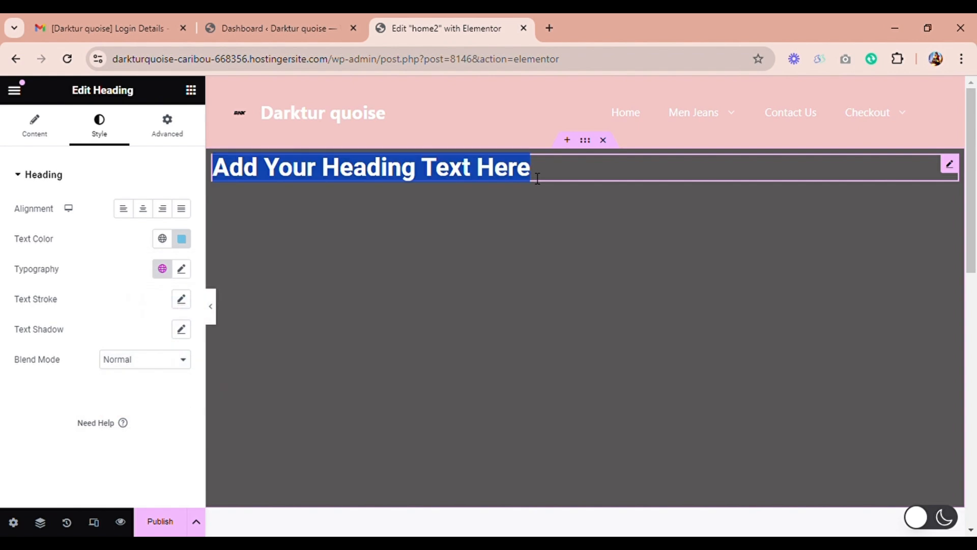
pyautogui.press('BackSpace')
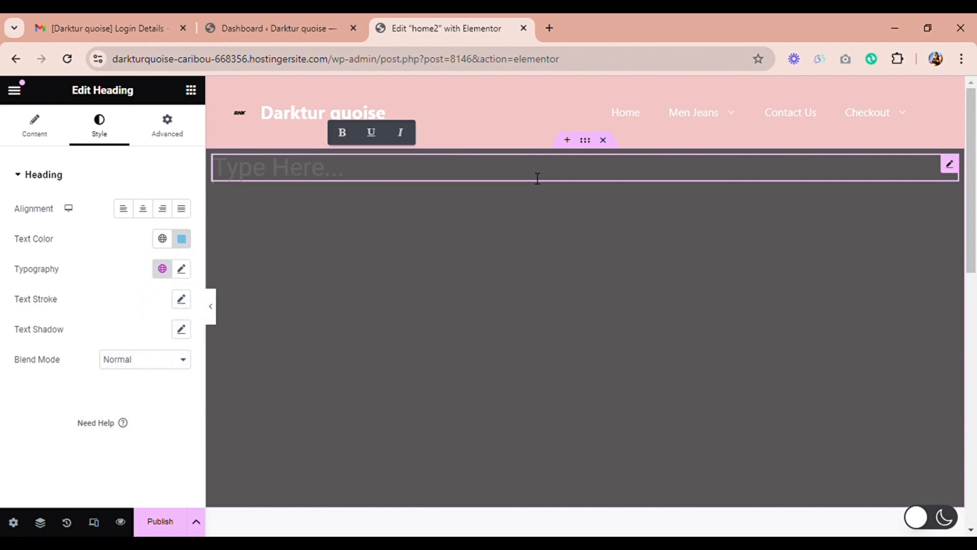
pyautogui.write('y')
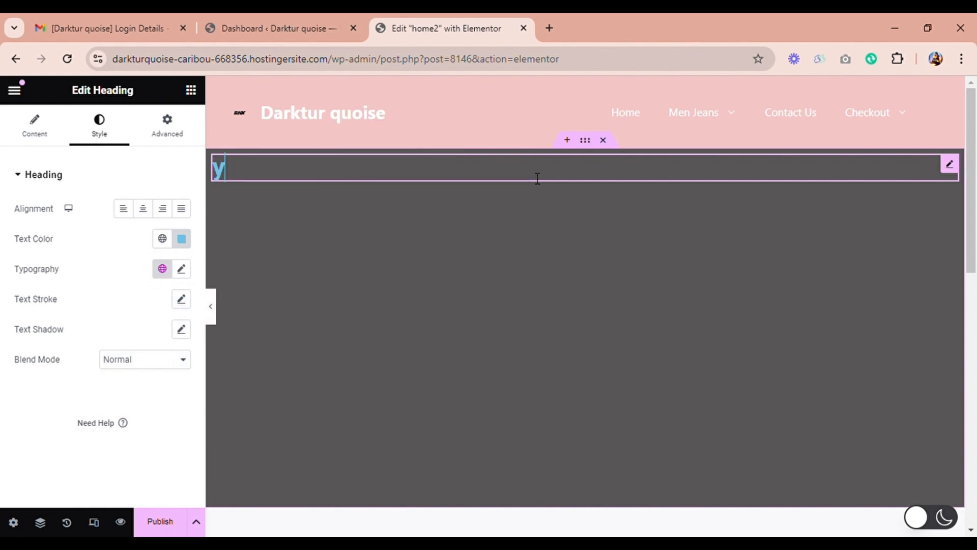
pyautogui.press('BackSpace')
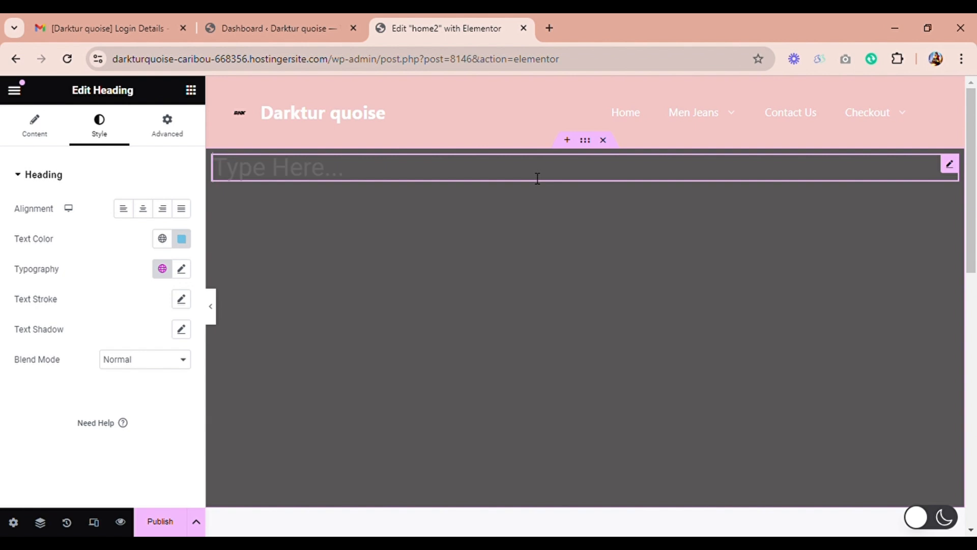
pyautogui.write('Yo')
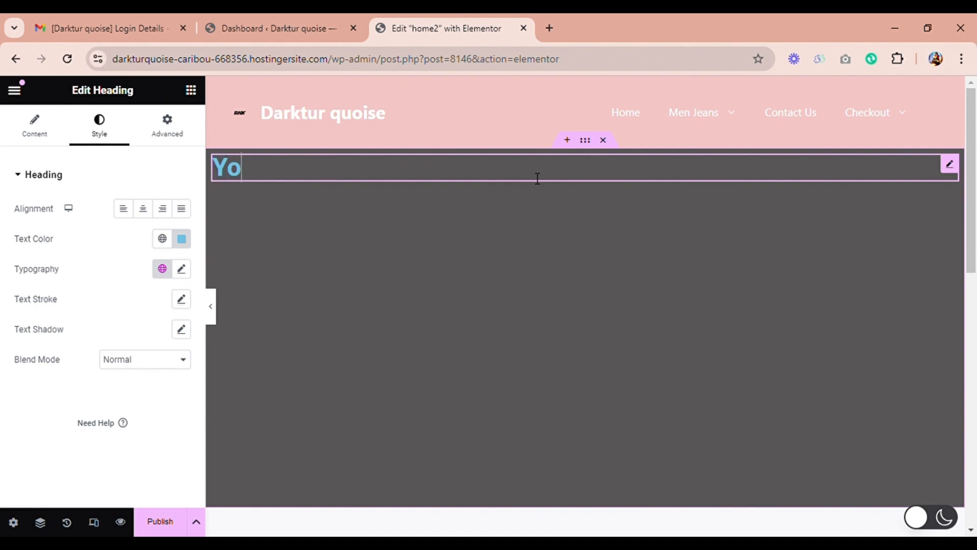
pyautogui.write('u are')
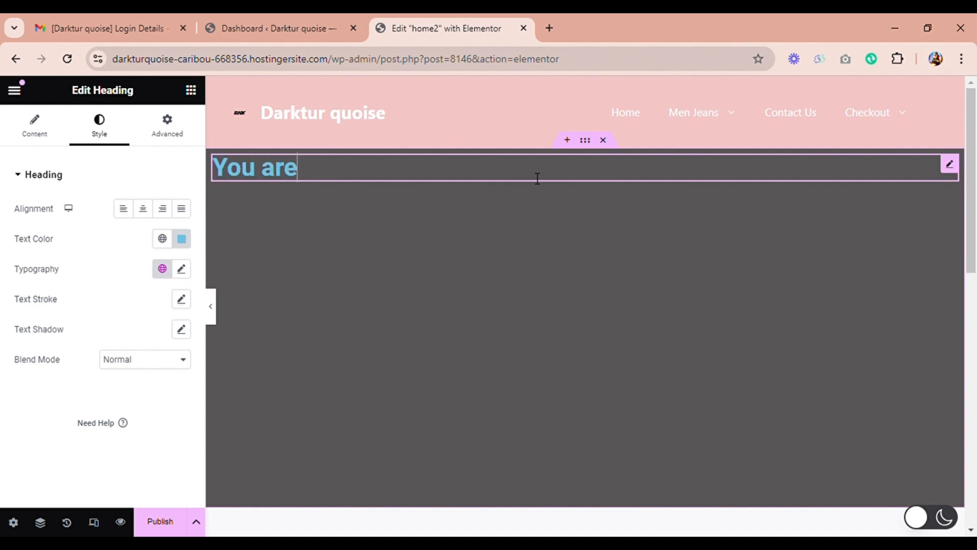
pyautogui.write(' amaz')
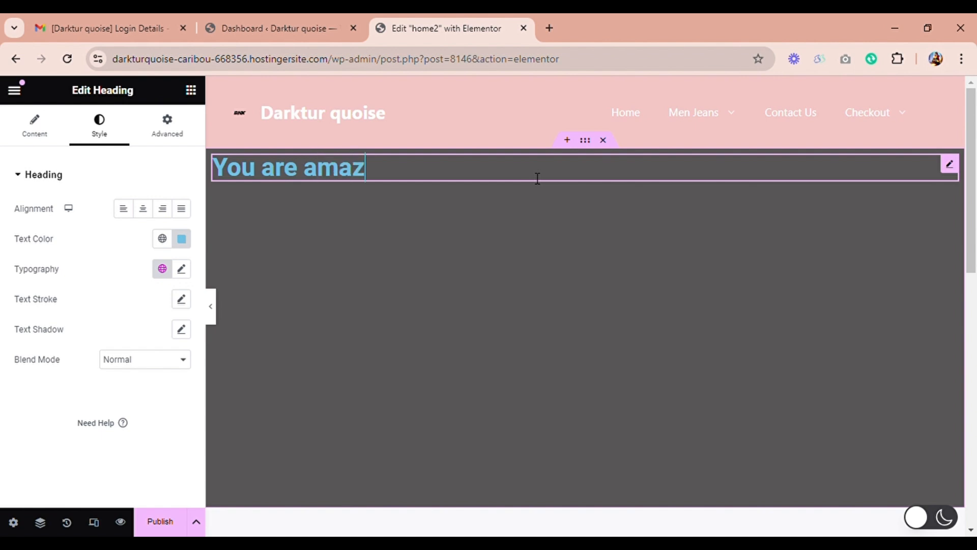
pyautogui.write('ing')
# Step: Center the heading and set its text color to magenta, #D100BC
pyautogui.click(147, 215)
pyautogui.click(182, 246)
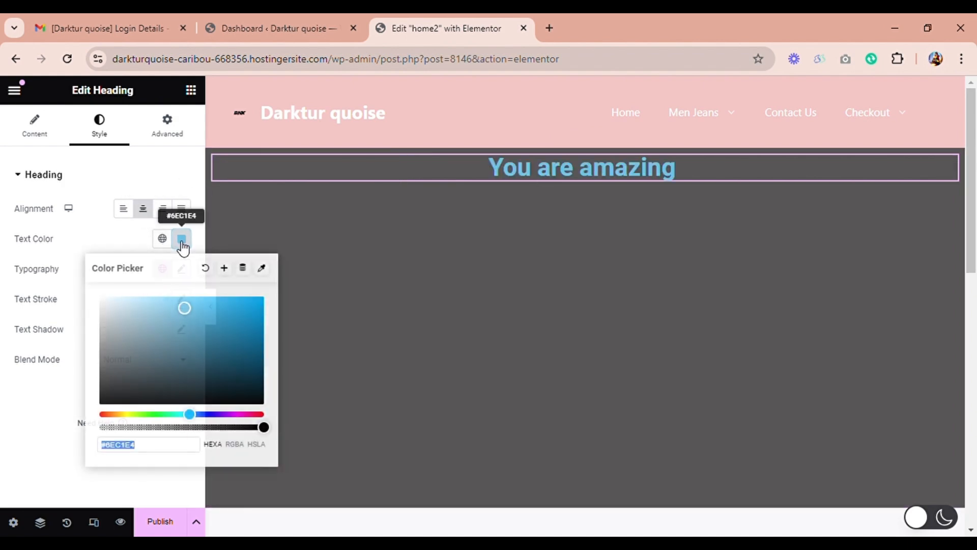
pyautogui.moveTo(221, 329); pyautogui.dragTo(133, 370)
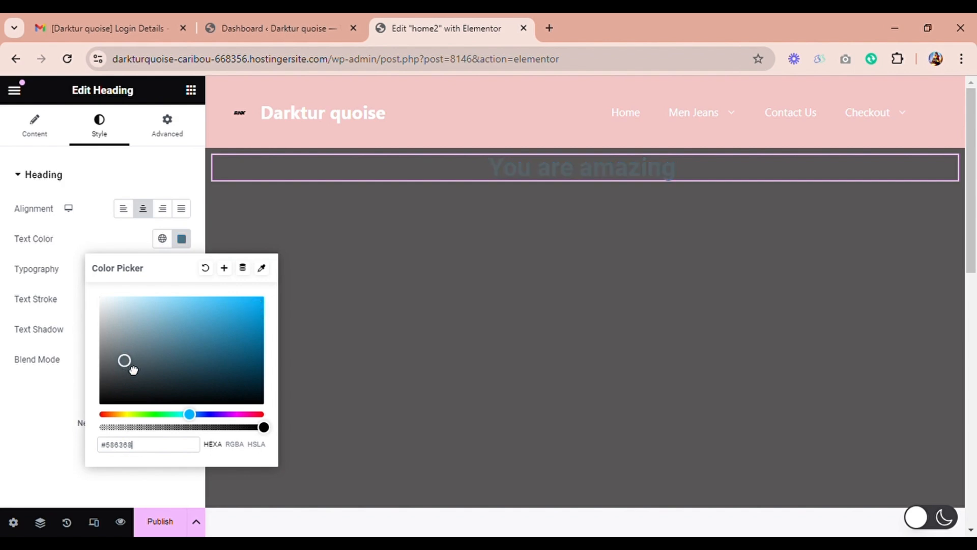
pyautogui.moveTo(190, 414); pyautogui.dragTo(238, 415)
pyautogui.moveTo(266, 366); pyautogui.dragTo(273, 315)
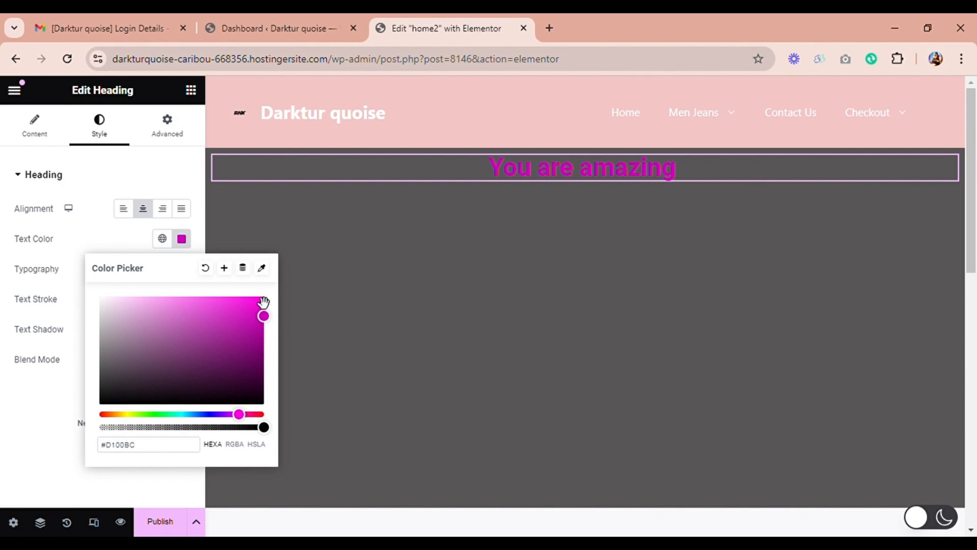
pyautogui.click(121, 184)
# Step: Set the heading's typography font family to Roboto Flex
pyautogui.click(60, 135)
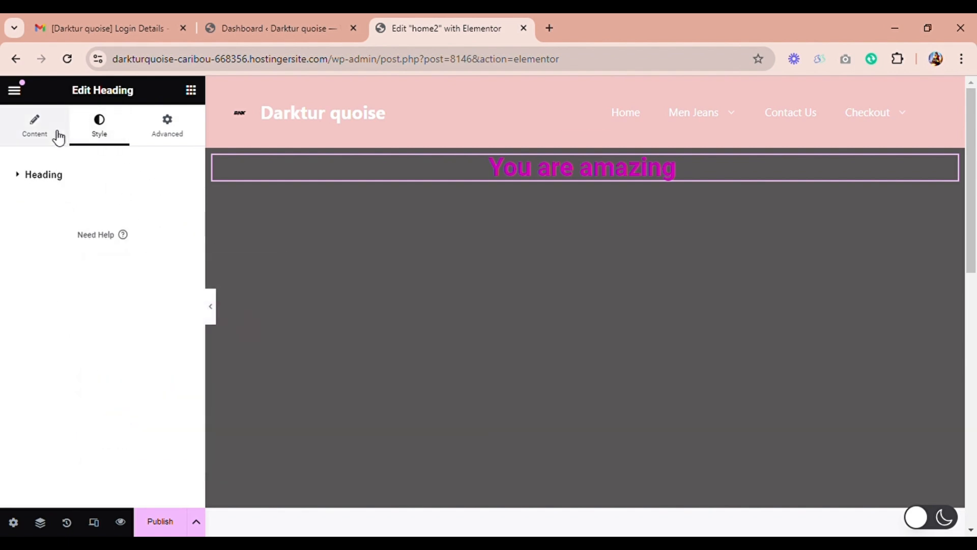
pyautogui.click(92, 135)
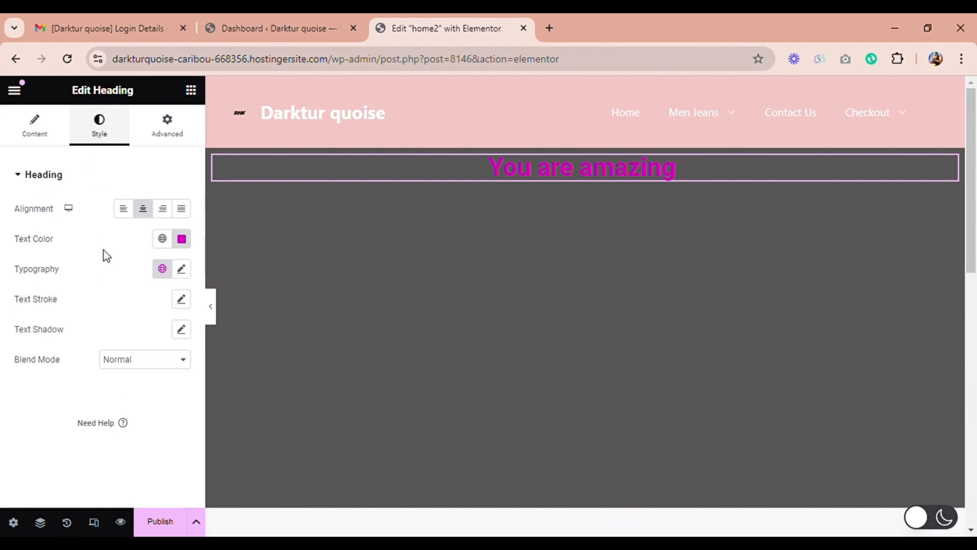
pyautogui.click(181, 270)
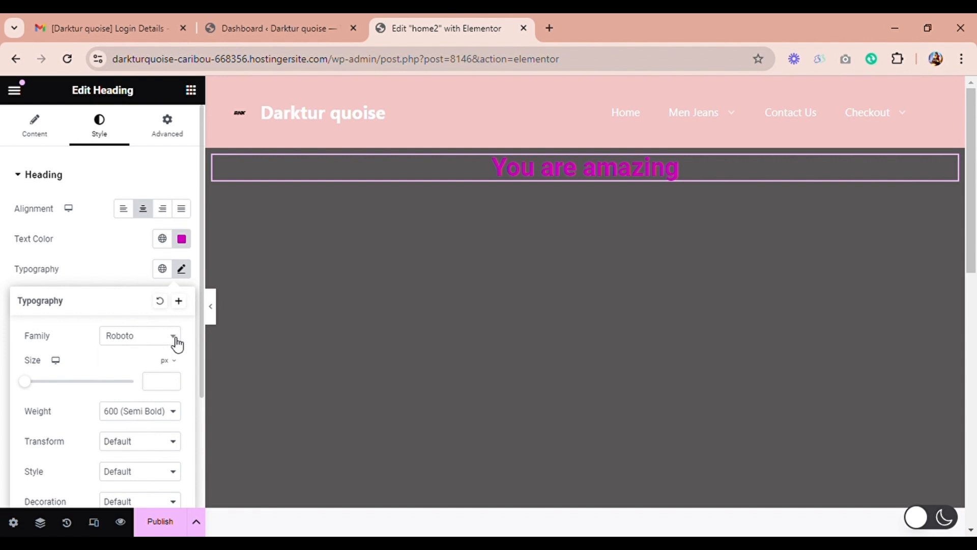
pyautogui.click(176, 340)
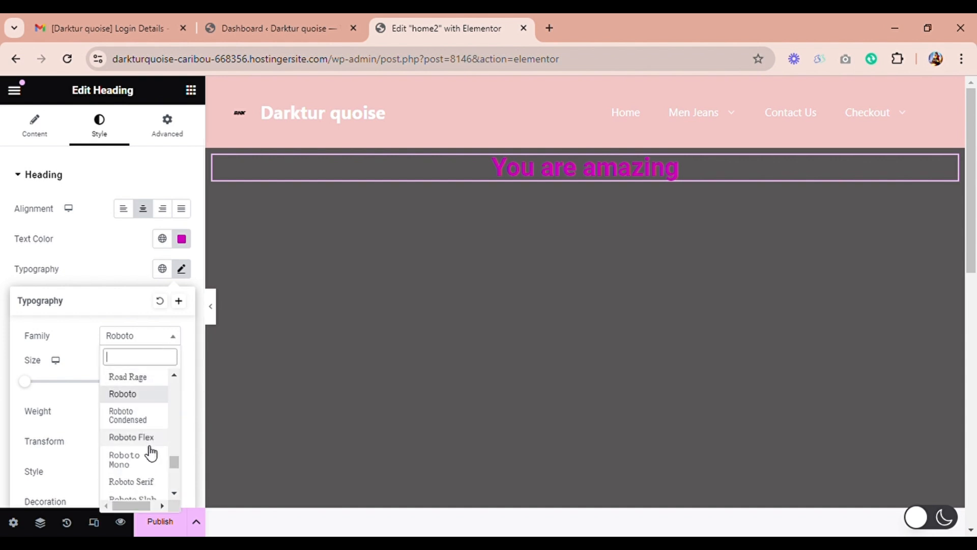
pyautogui.click(151, 444)
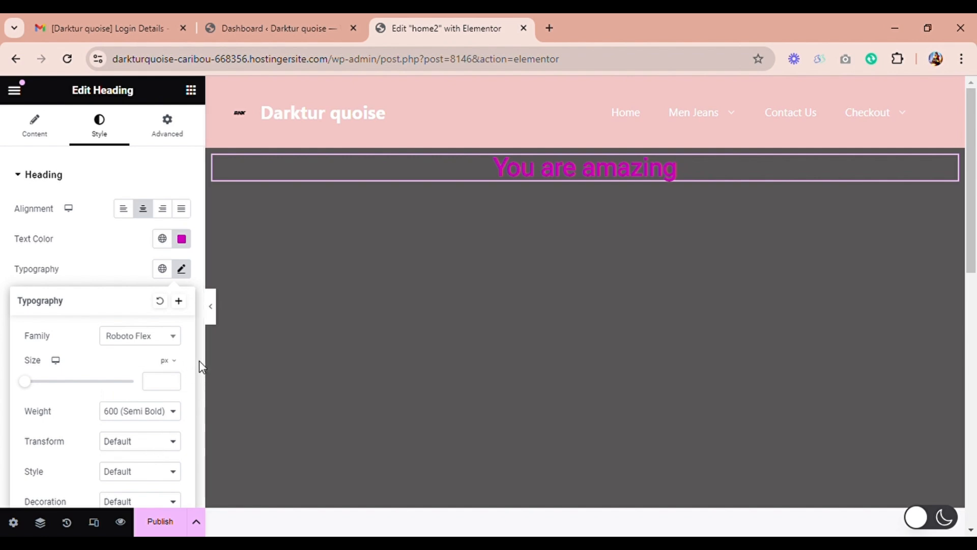
# Step: Change the heading's typography font family to Open Sans Hebrew
pyautogui.scroll(-1, 198, 361)
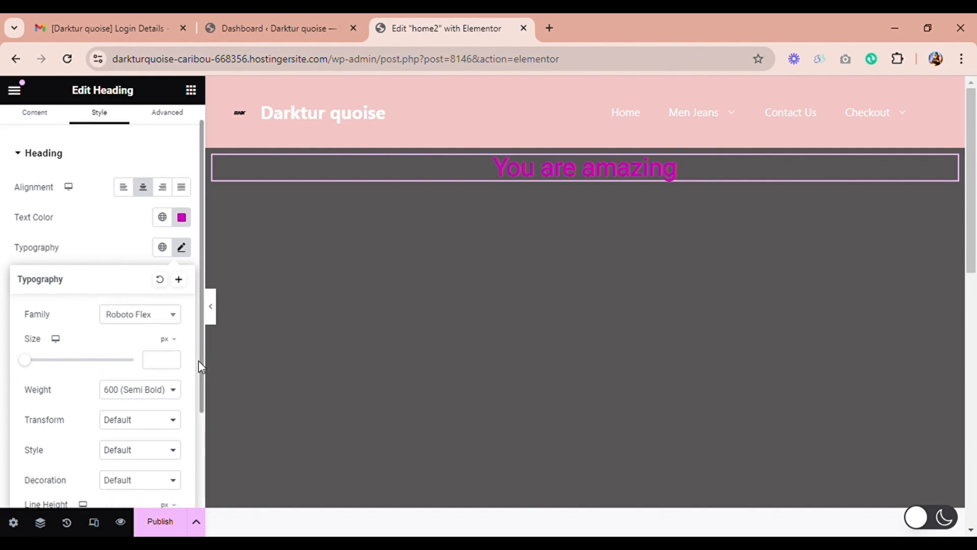
pyautogui.click(180, 322)
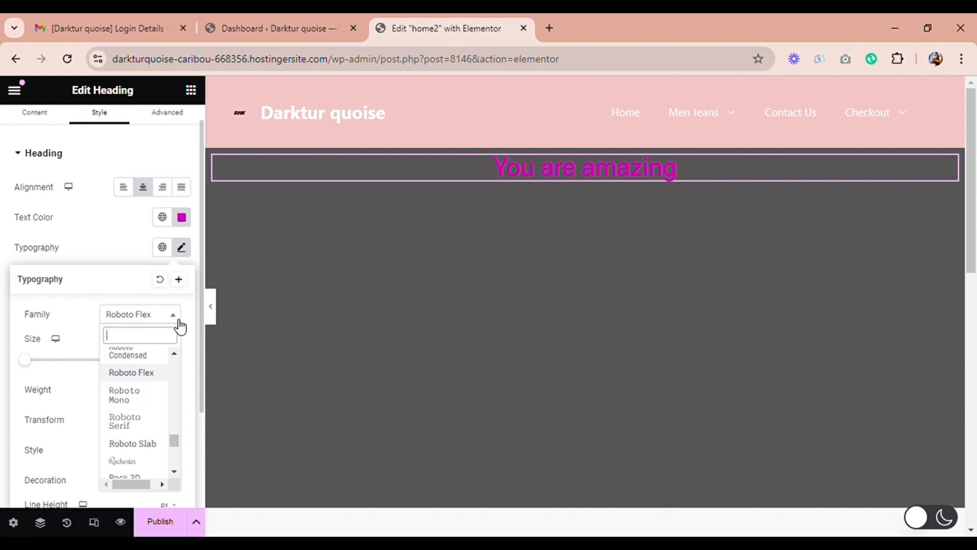
pyautogui.click(178, 320)
pyautogui.click(178, 321)
pyautogui.click(178, 320)
pyautogui.click(179, 320)
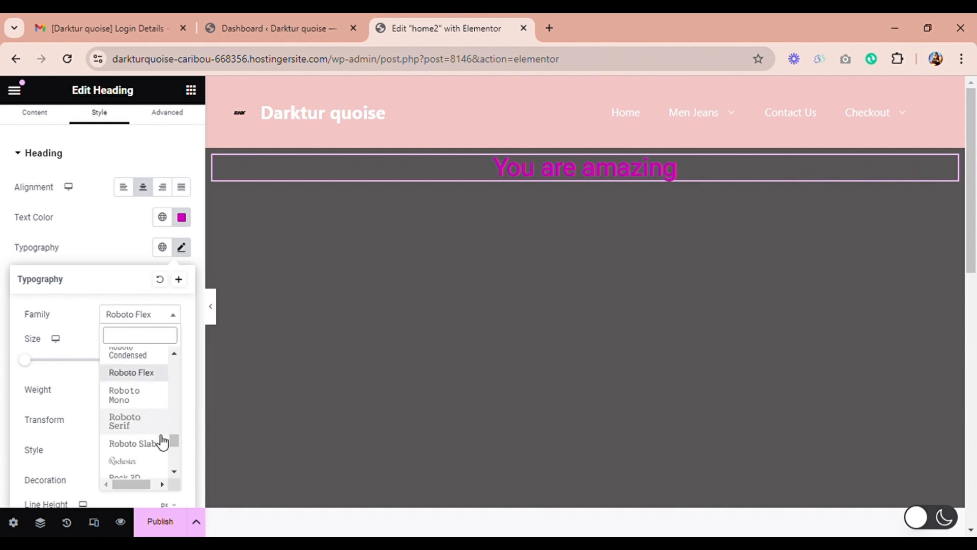
pyautogui.moveTo(176, 443); pyautogui.dragTo(177, 469)
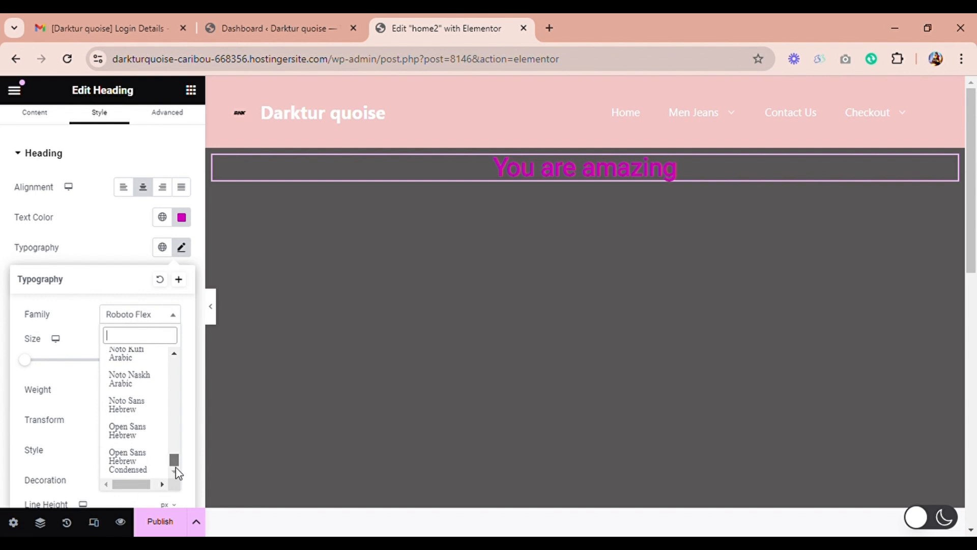
pyautogui.click(127, 430)
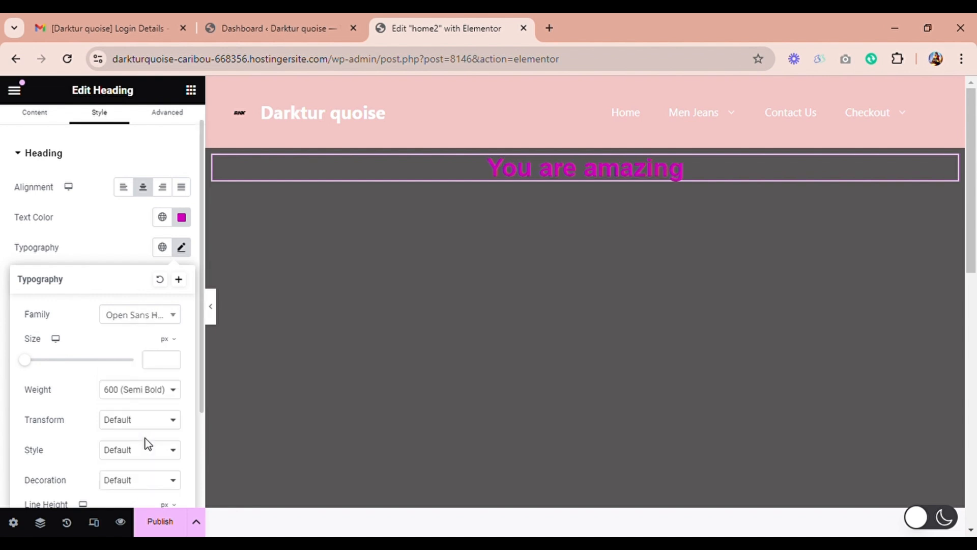
pyautogui.tripleClick(593, 173)
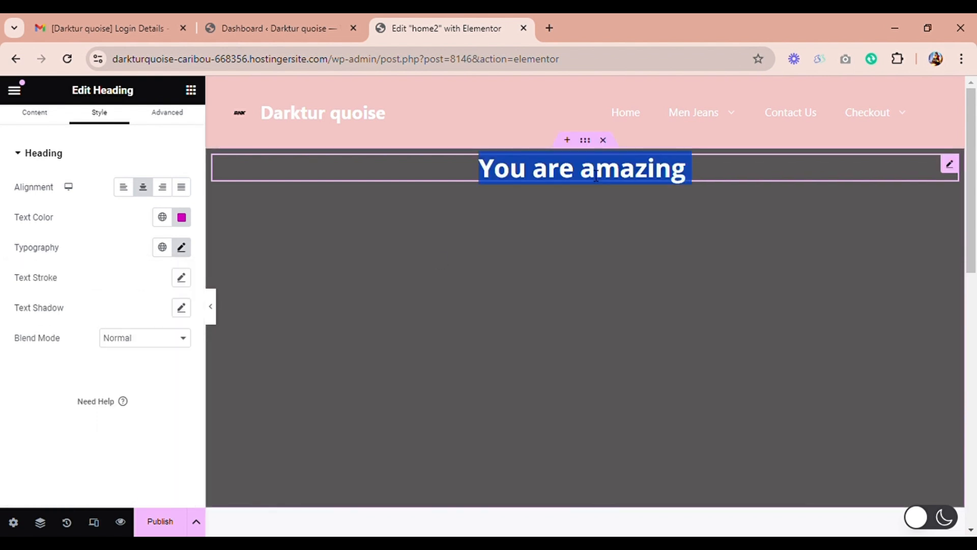
# Step: Set the heading's typography font family to Open Sans Hebrew Condensed
pyautogui.click(188, 249)
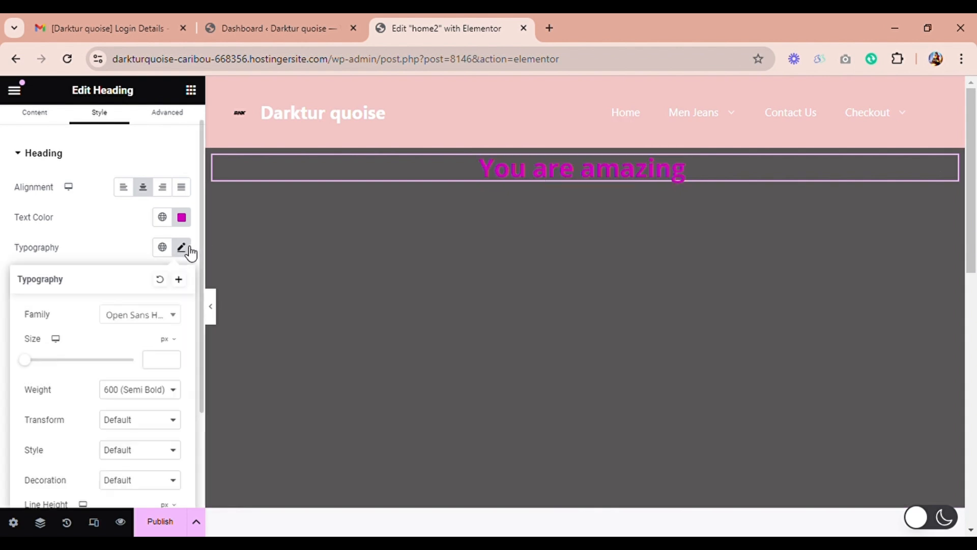
pyautogui.click(173, 315)
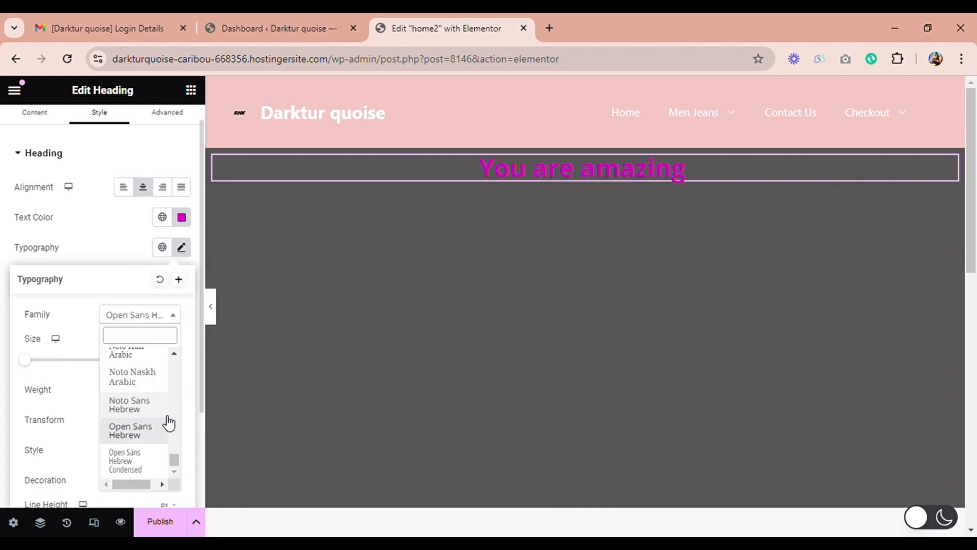
pyautogui.click(138, 463)
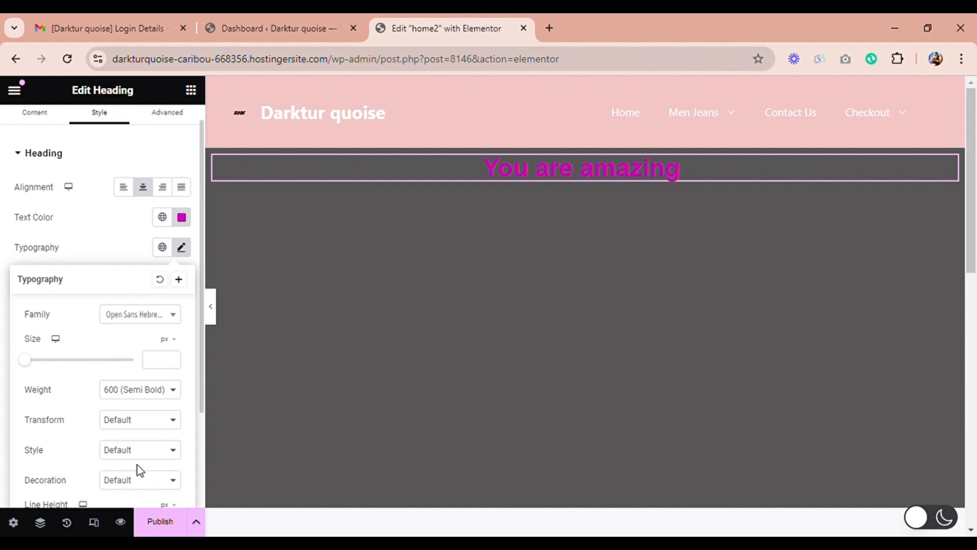
pyautogui.click(475, 248)
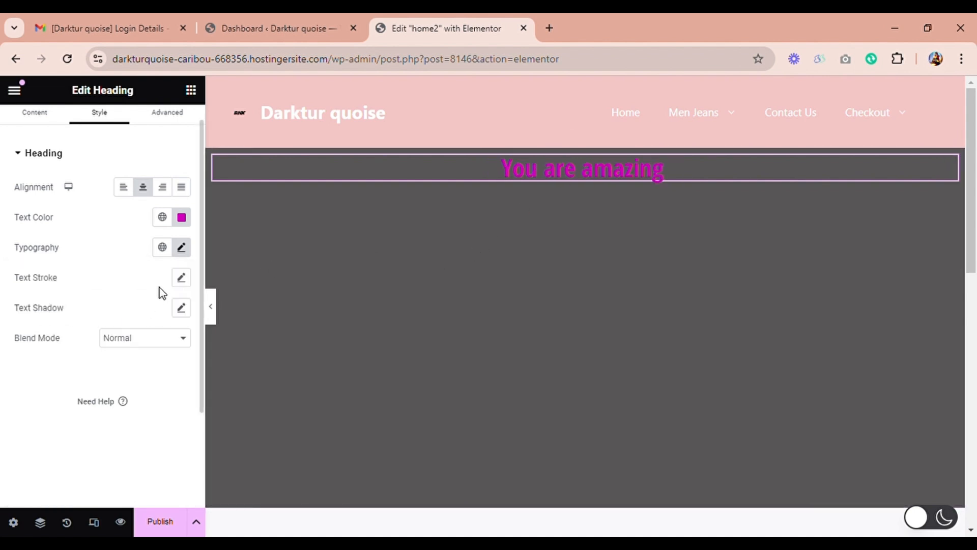
# Step: Add a black text stroke of 1 px to the "You are amazing" heading
pyautogui.click(186, 284)
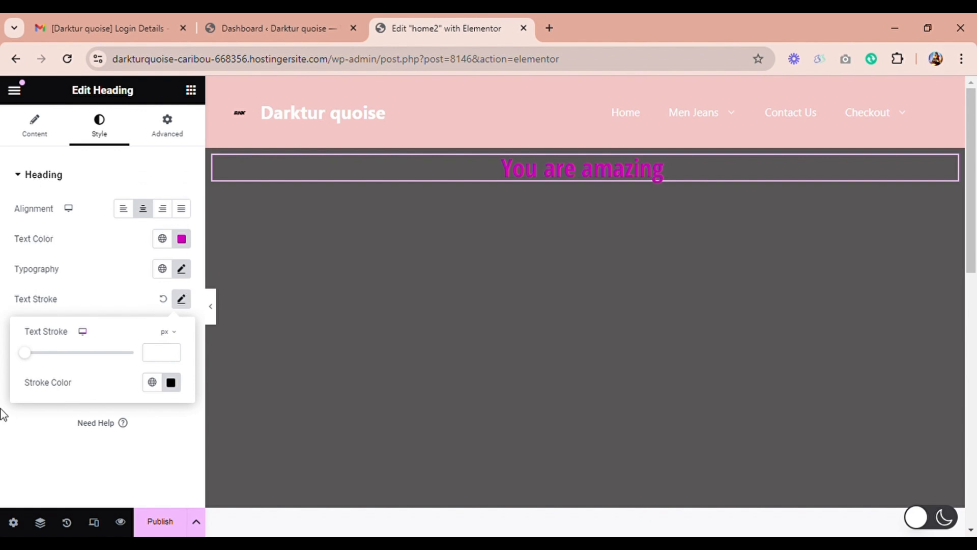
pyautogui.moveTo(34, 358)
pyautogui.mouseDown()
pyautogui.moveTo(83, 356)
pyautogui.moveTo(31, 359)
pyautogui.moveTo(43, 358)
pyautogui.mouseUp()
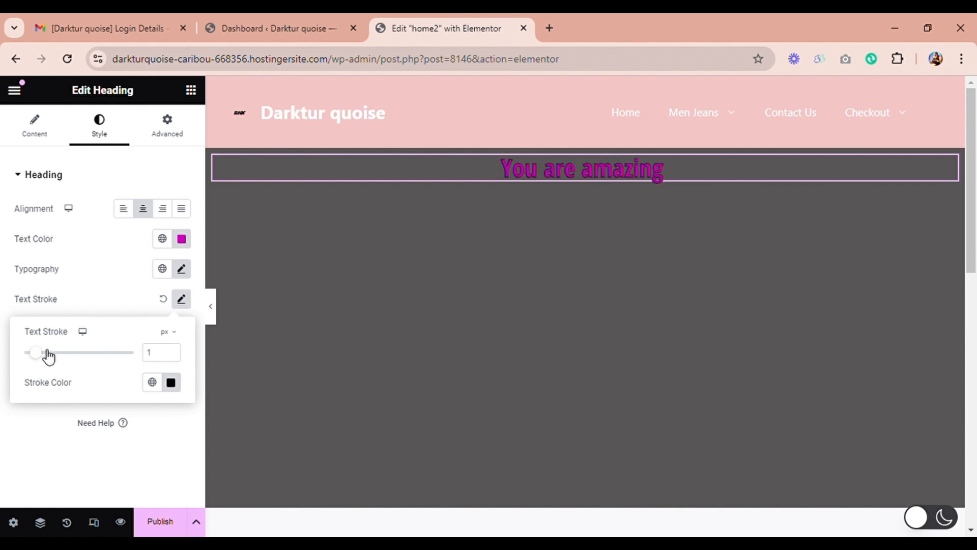
pyautogui.click(186, 303)
# Step: Give the heading a text shadow with a blur of 48
pyautogui.click(187, 329)
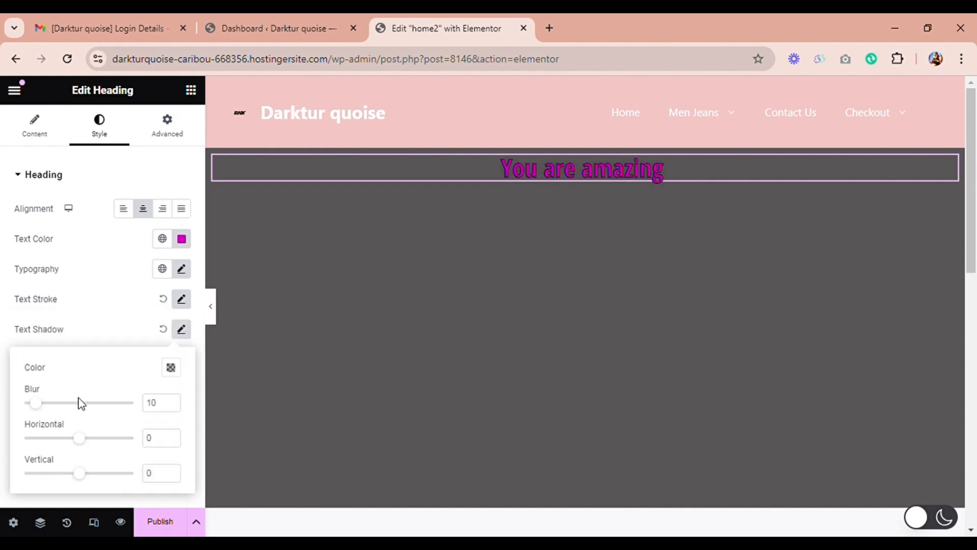
pyautogui.moveTo(44, 405); pyautogui.dragTo(79, 449)
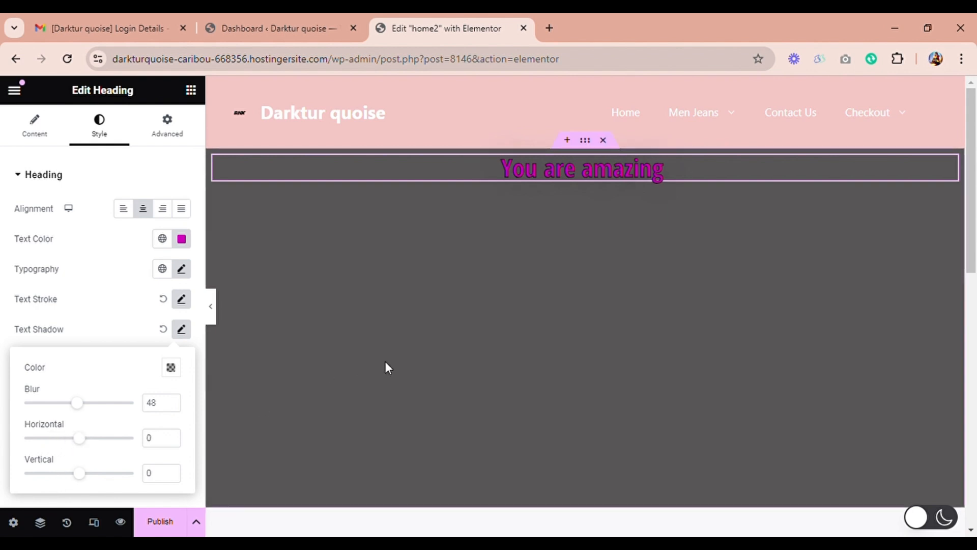
pyautogui.click(569, 173)
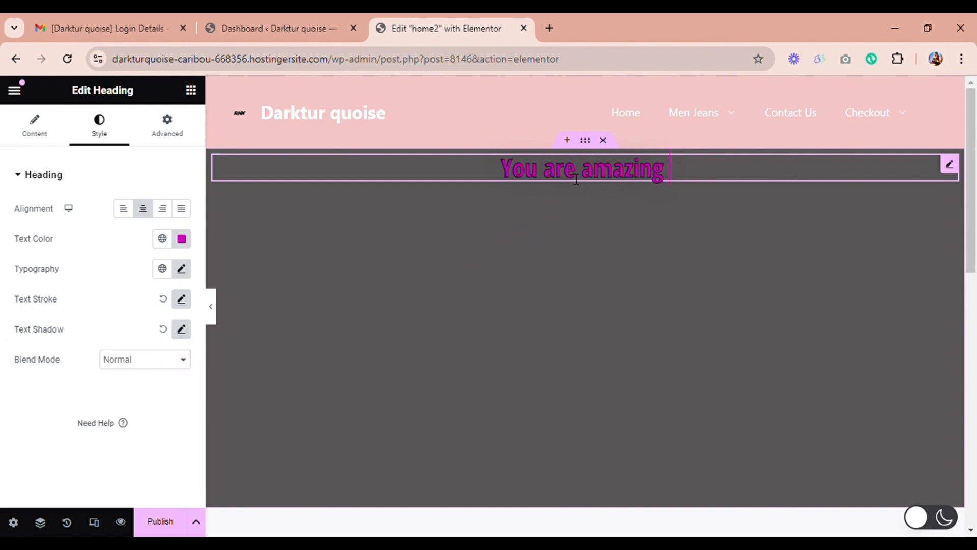
pyautogui.tripleClick(576, 176)
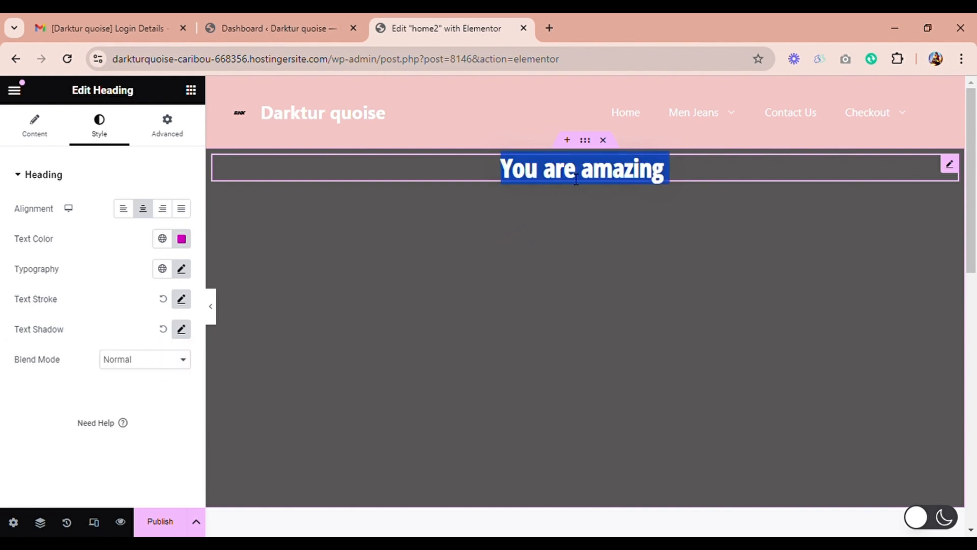
# Step: Increase the blur of the heading's text shadow further, keeping its vertical offset at 0
pyautogui.click(181, 332)
pyautogui.click(181, 330)
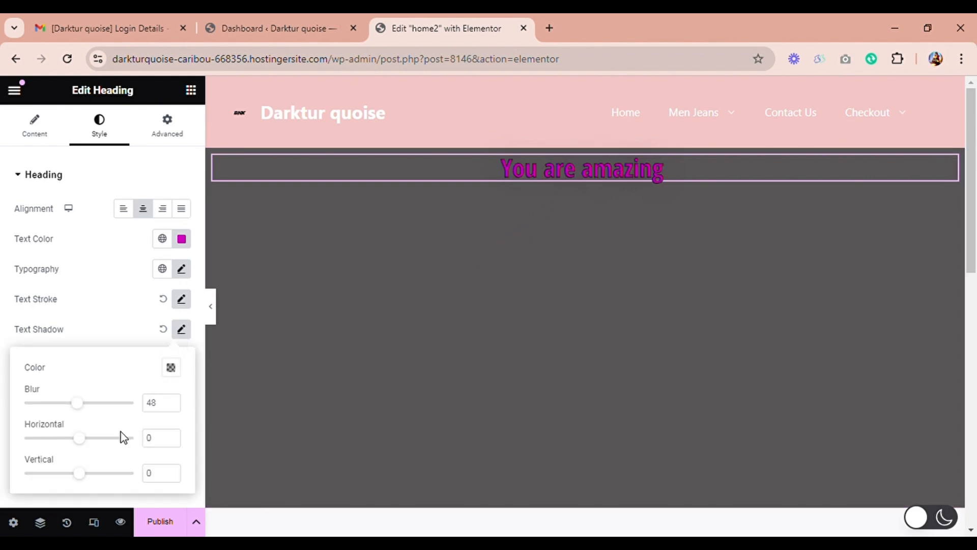
pyautogui.moveTo(83, 406)
pyautogui.mouseDown()
pyautogui.moveTo(114, 408)
pyautogui.moveTo(101, 410)
pyautogui.mouseUp()
pyautogui.moveTo(83, 476)
pyautogui.mouseDown()
pyautogui.moveTo(94, 478)
pyautogui.moveTo(83, 476)
pyautogui.mouseUp()
pyautogui.click(182, 330)
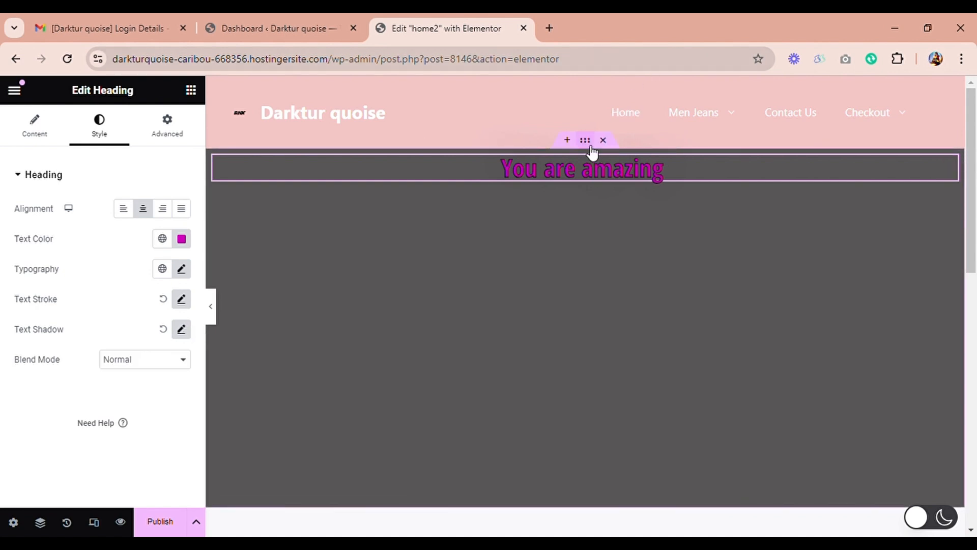
# Step: Set the HTML tag of the "You are amazing" heading to H1
pyautogui.click(591, 147)
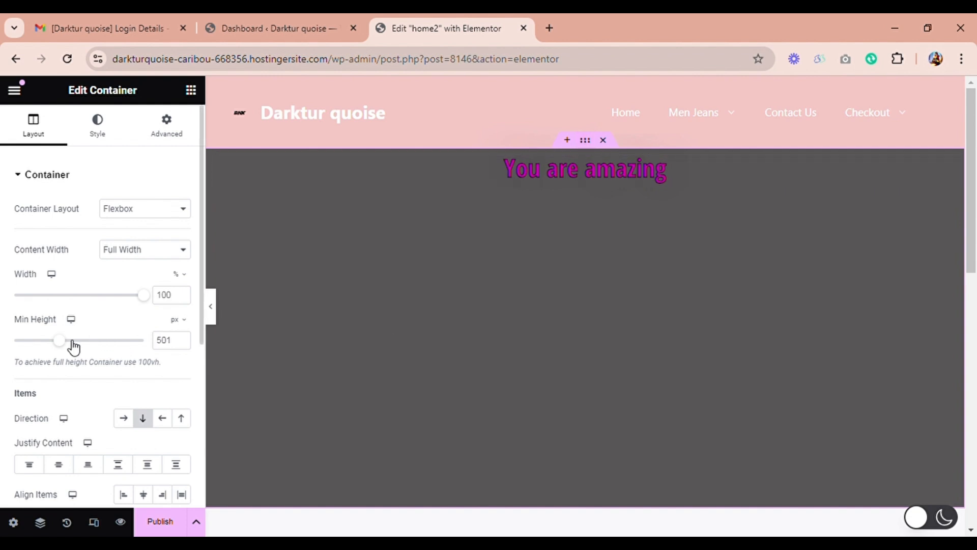
pyautogui.click(549, 180)
pyautogui.doubleClick(550, 181)
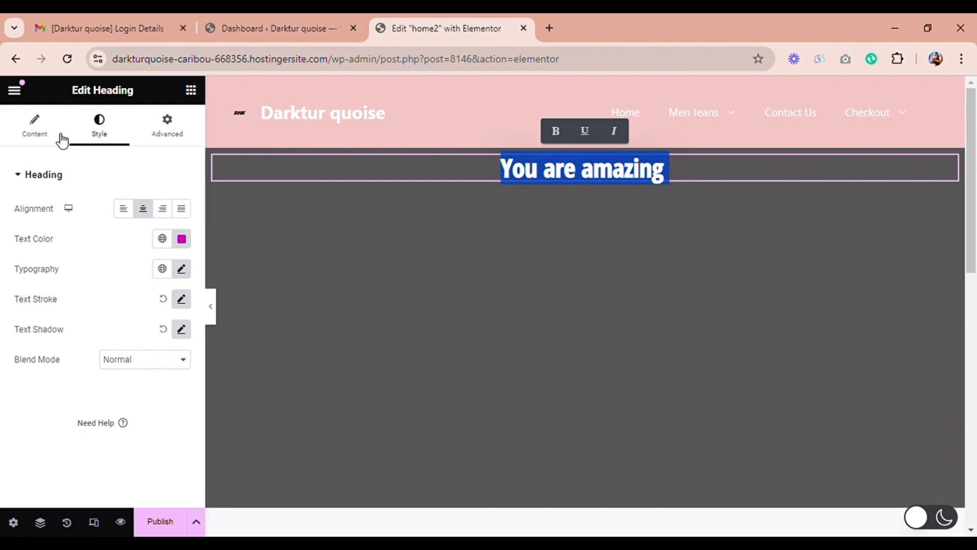
pyautogui.click(44, 136)
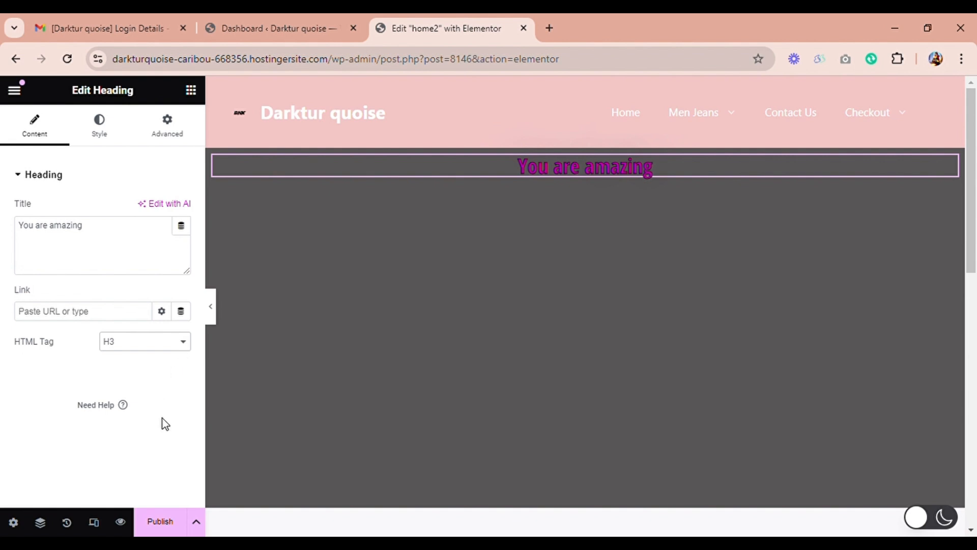
pyautogui.click(170, 360)
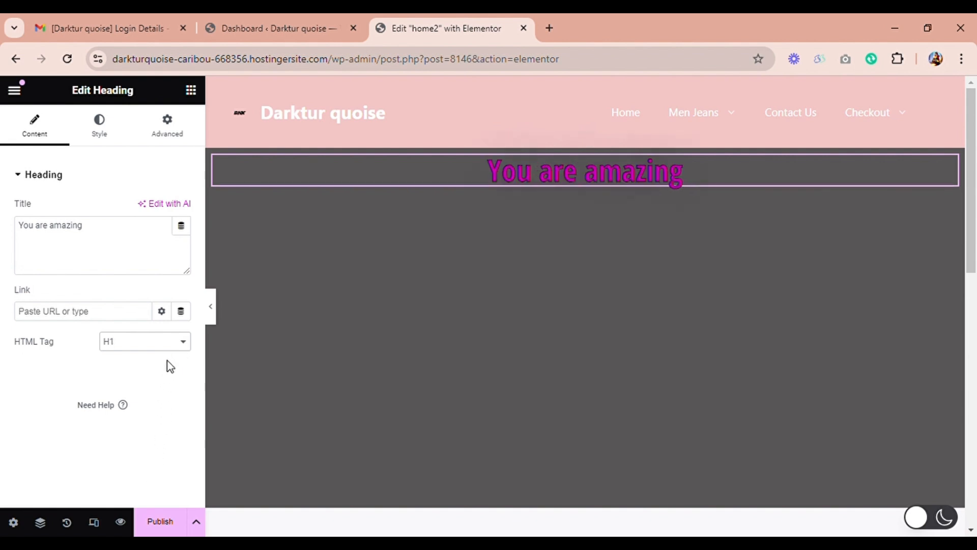
# Step: Set the heading's linked margin to 22 px on all four sides
pyautogui.click(172, 131)
pyautogui.click(164, 225)
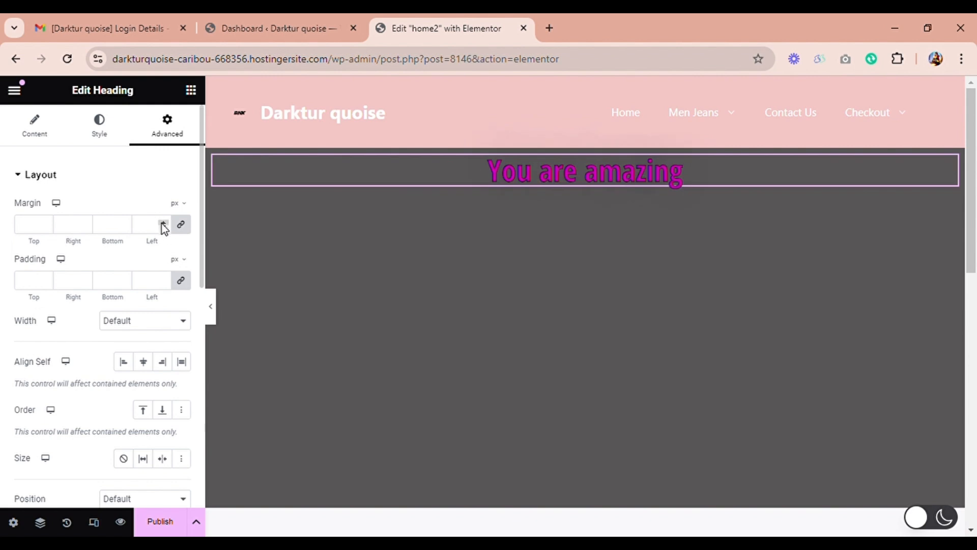
pyautogui.click(164, 224)
pyautogui.click(164, 224)
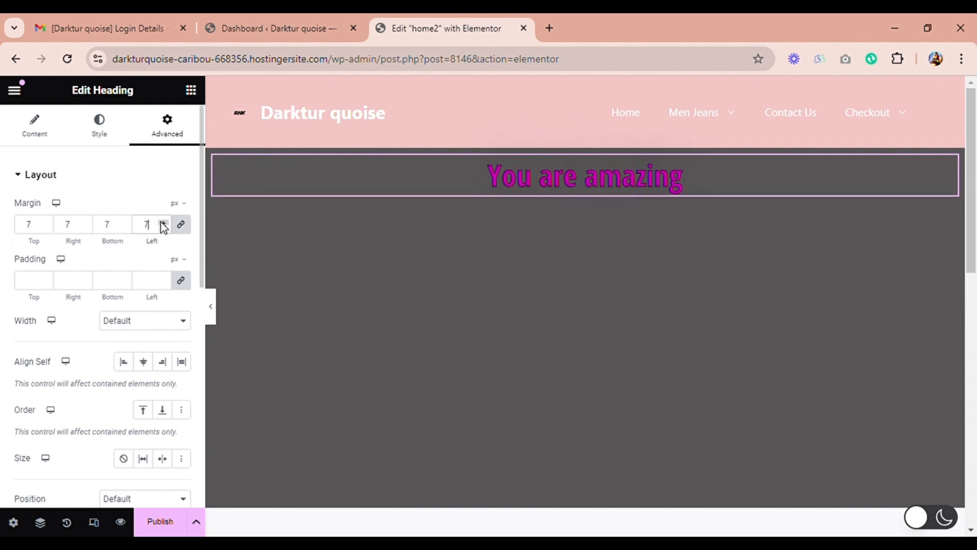
pyautogui.click(164, 225)
pyautogui.click(164, 224)
pyautogui.click(162, 222)
pyautogui.click(162, 223)
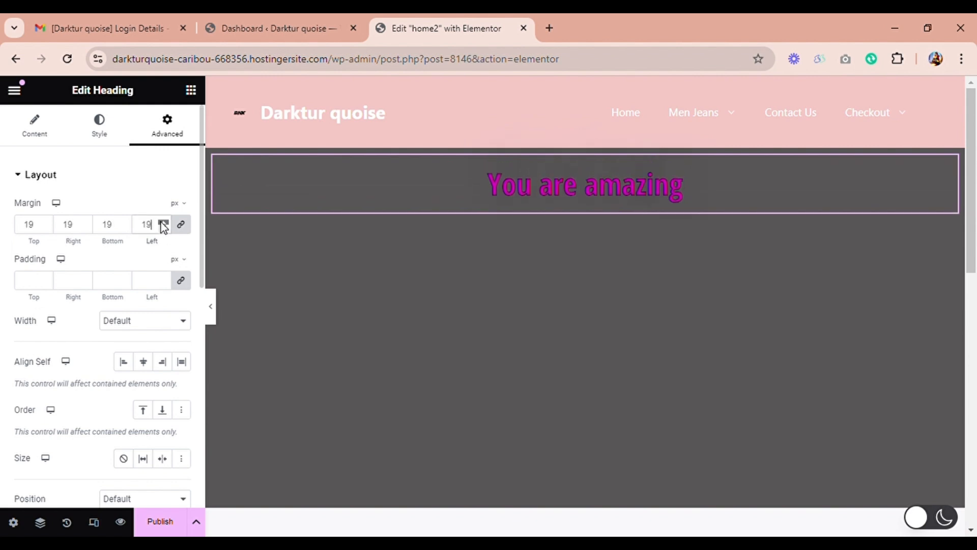
pyautogui.click(162, 223)
# Step: Unlink the heading's margin values and set only the left margin to 21 px
pyautogui.click(183, 225)
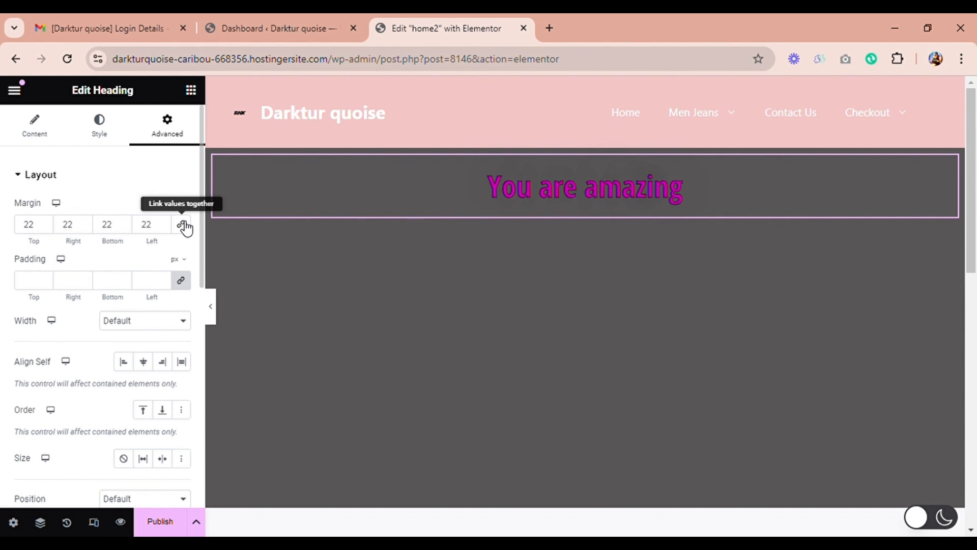
pyautogui.click(163, 224)
pyautogui.click(163, 224)
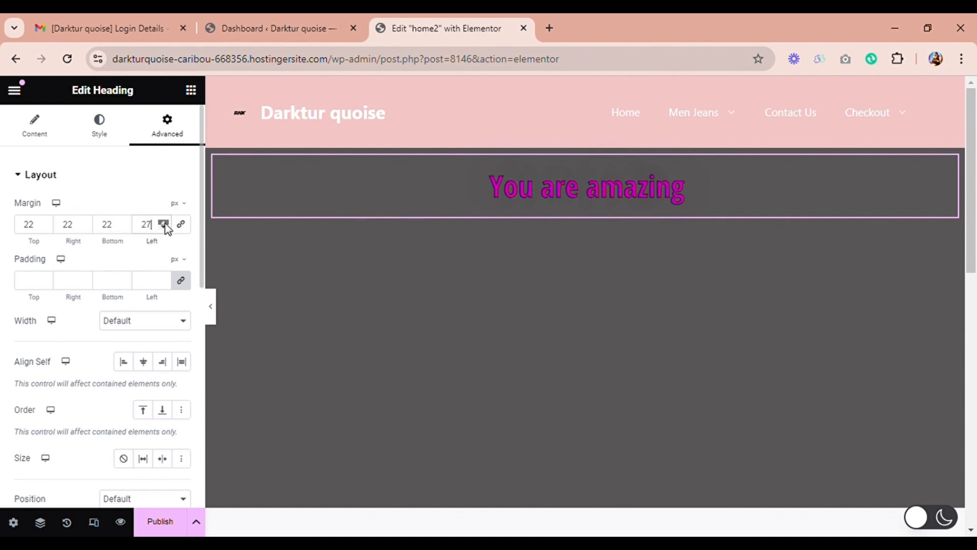
pyautogui.click(163, 224)
pyautogui.click(163, 224)
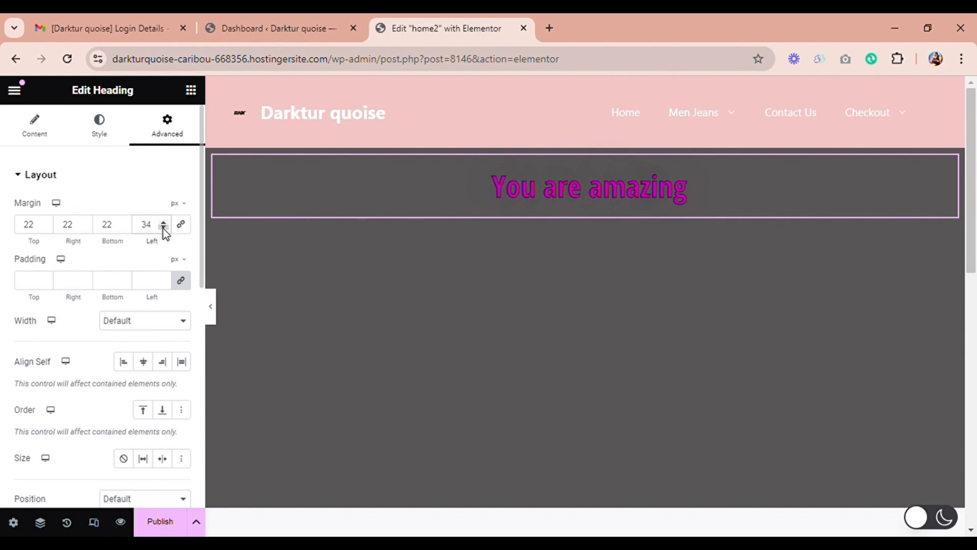
pyautogui.click(163, 227)
pyautogui.click(164, 227)
pyautogui.click(163, 227)
pyautogui.click(163, 227)
pyautogui.click(163, 227)
pyautogui.click(163, 228)
pyautogui.click(164, 228)
pyautogui.click(164, 227)
pyautogui.click(164, 228)
pyautogui.click(164, 228)
pyautogui.click(163, 227)
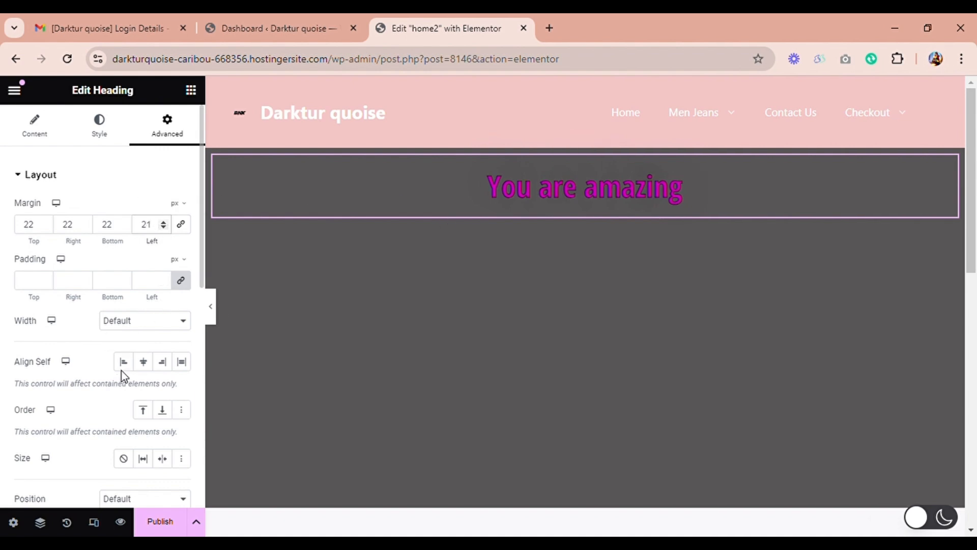
# Step: Publish the home2 page and check the styled heading on the live page
pyautogui.click(163, 523)
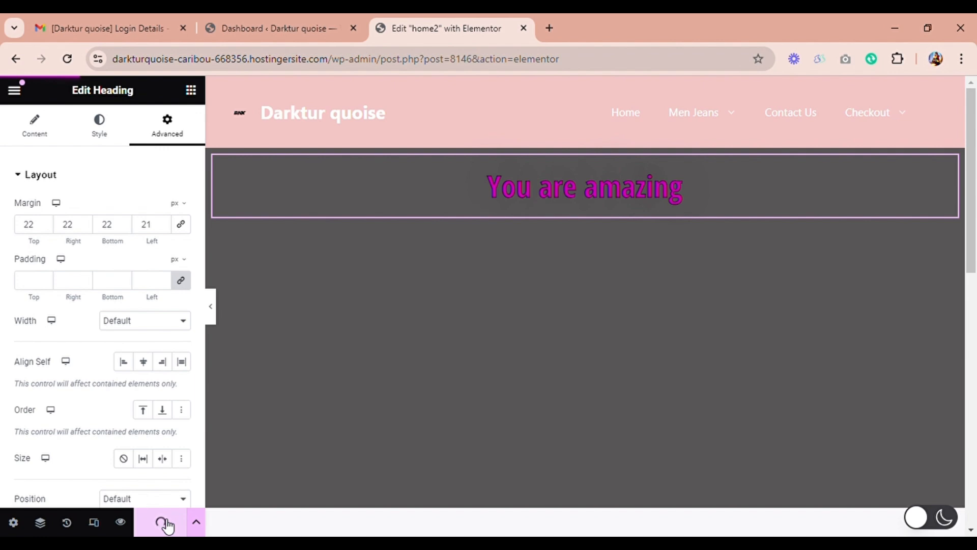
pyautogui.click(163, 481)
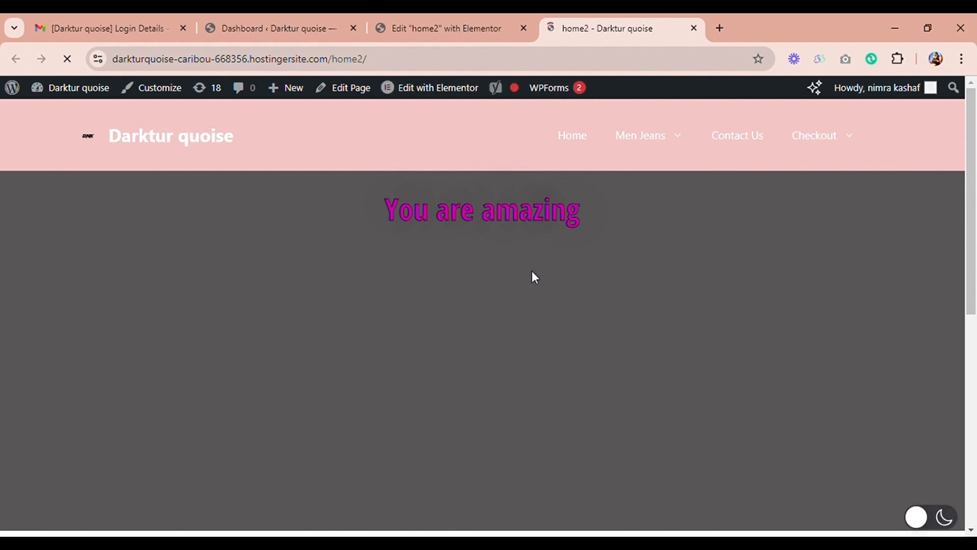
pyautogui.moveTo(396, 217); pyautogui.dragTo(657, 229)
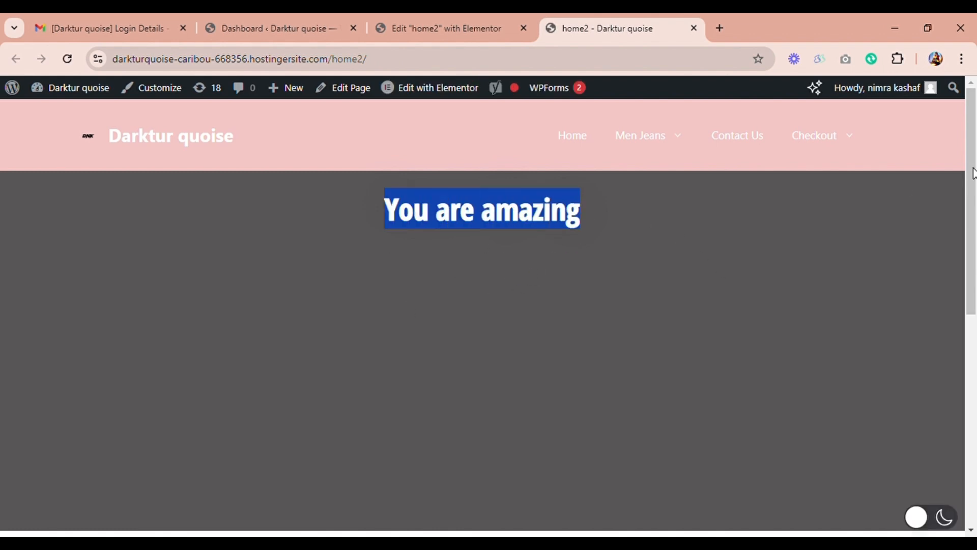
pyautogui.moveTo(972, 170)
pyautogui.mouseDown()
pyautogui.moveTo(973, 266)
pyautogui.moveTo(971, 165)
pyautogui.mouseUp()
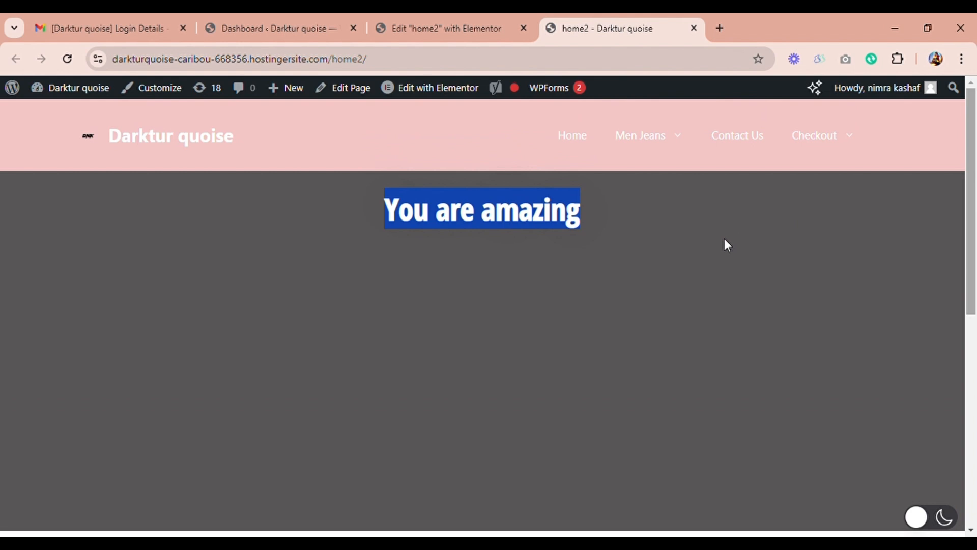
pyautogui.click(725, 240)
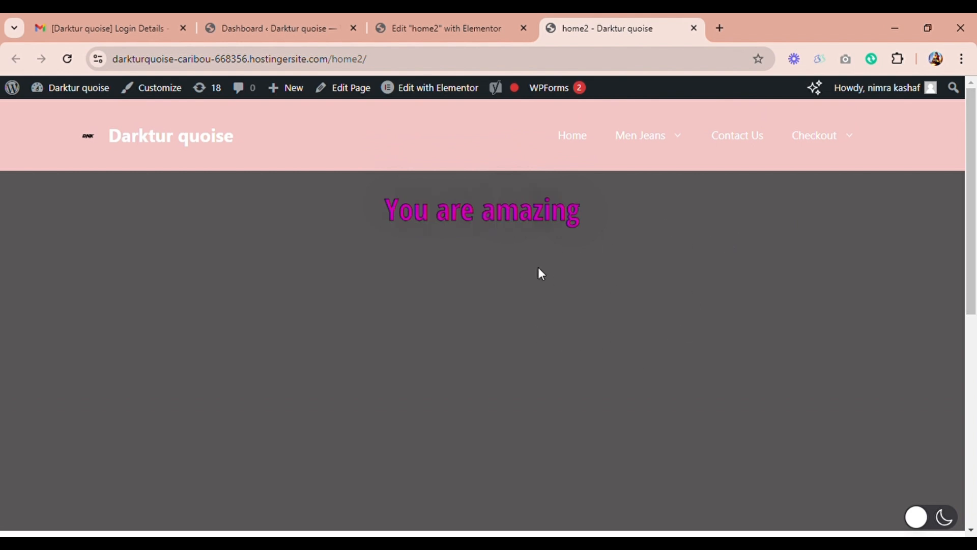